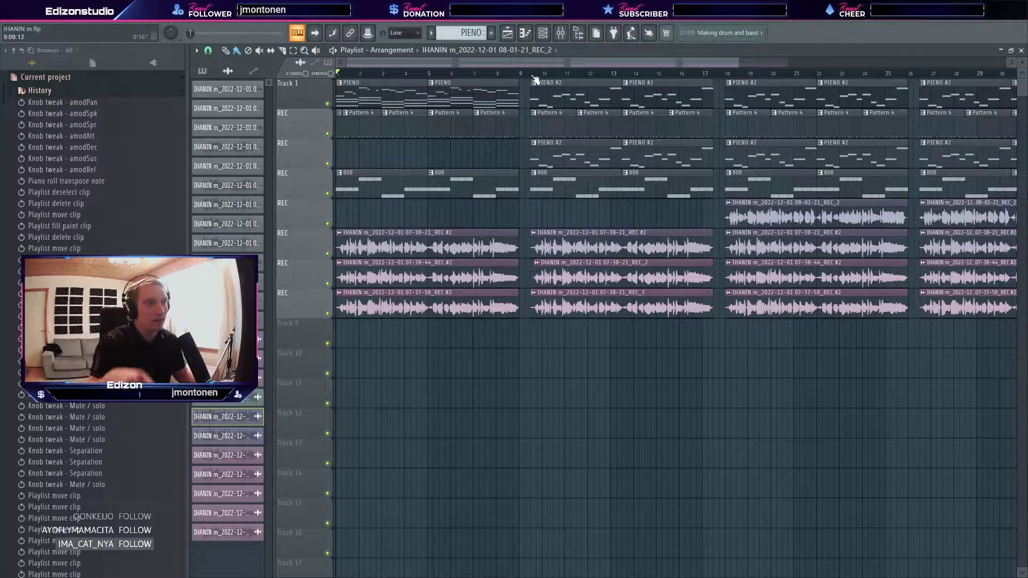
Step: Review the effect chains on the edizon, adlip, POP AIR, pitch and BUS mixer tracks
key("F9")
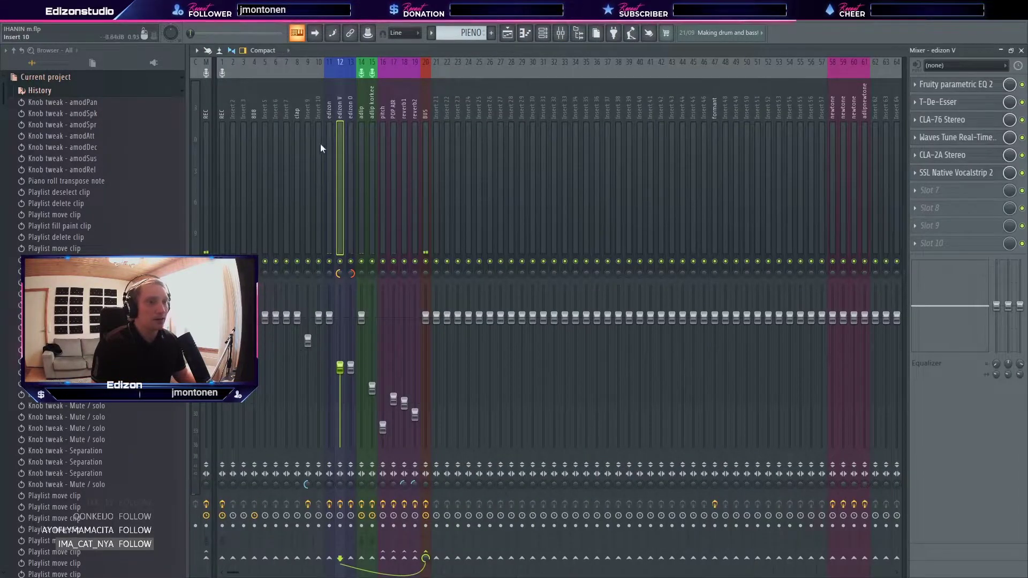
left_click(325, 143)
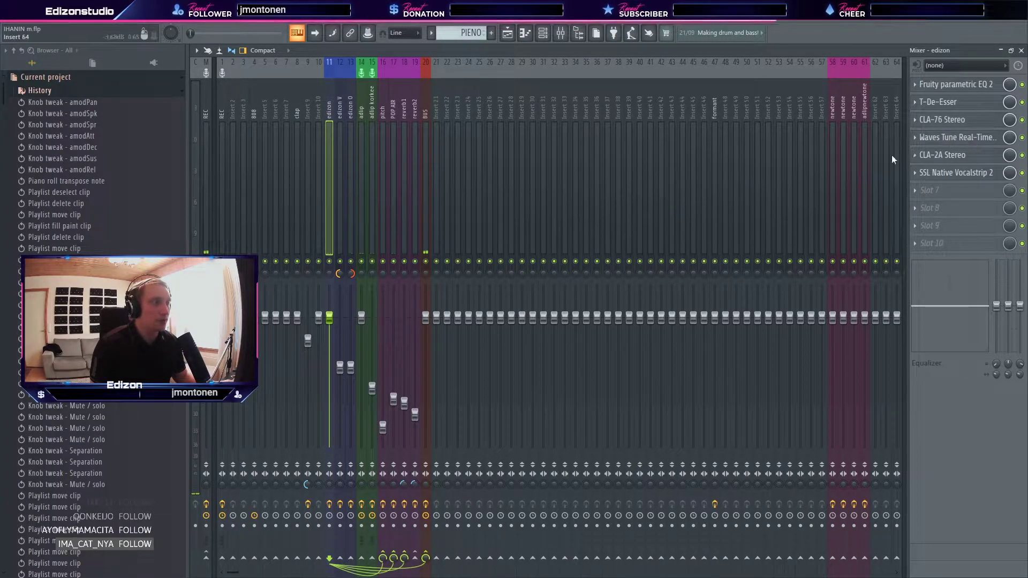
left_click(362, 142)
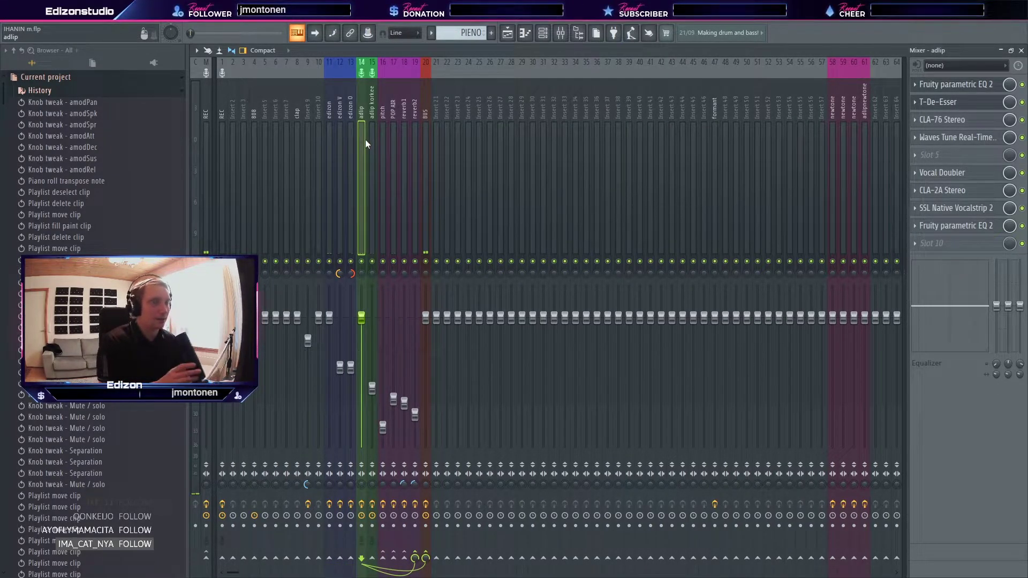
left_click_drag(365, 139, 385, 123)
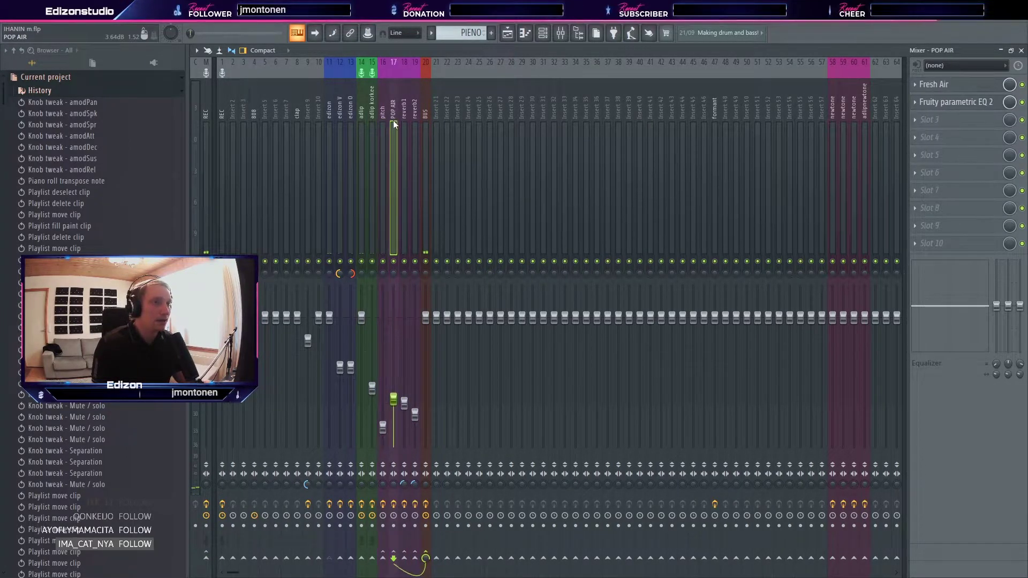
mouse_move(390, 120)
left_mouse_down()
mouse_move(410, 120)
mouse_move(381, 124)
left_mouse_up()
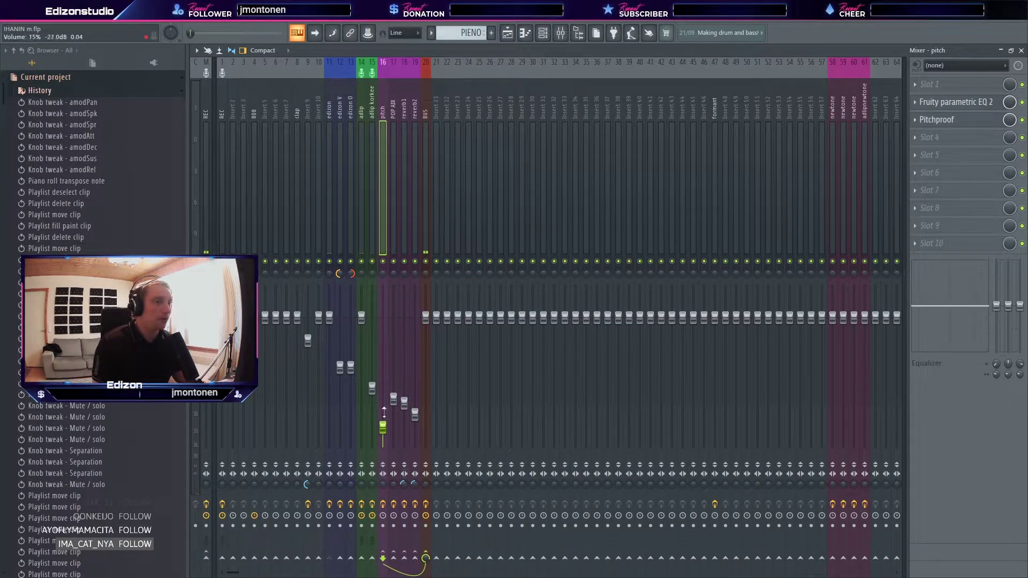
left_click(423, 162)
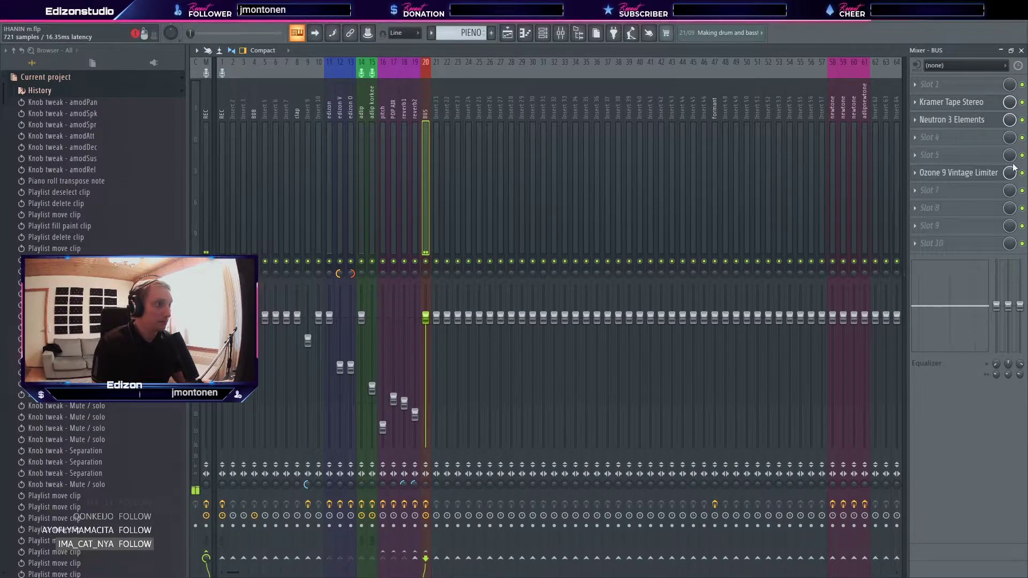
left_click(1003, 50)
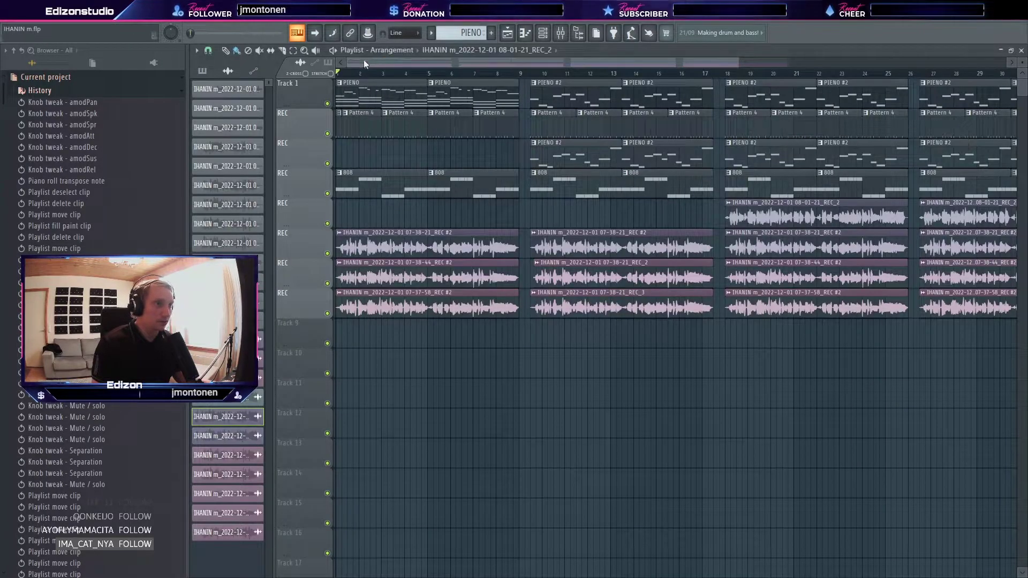
Step: Play the song and lower the output gain of the Ozone 9 Vintage Limiter on the BUS track to -1.0 dB
left_click(561, 33)
key("space")
double_click(870, 140)
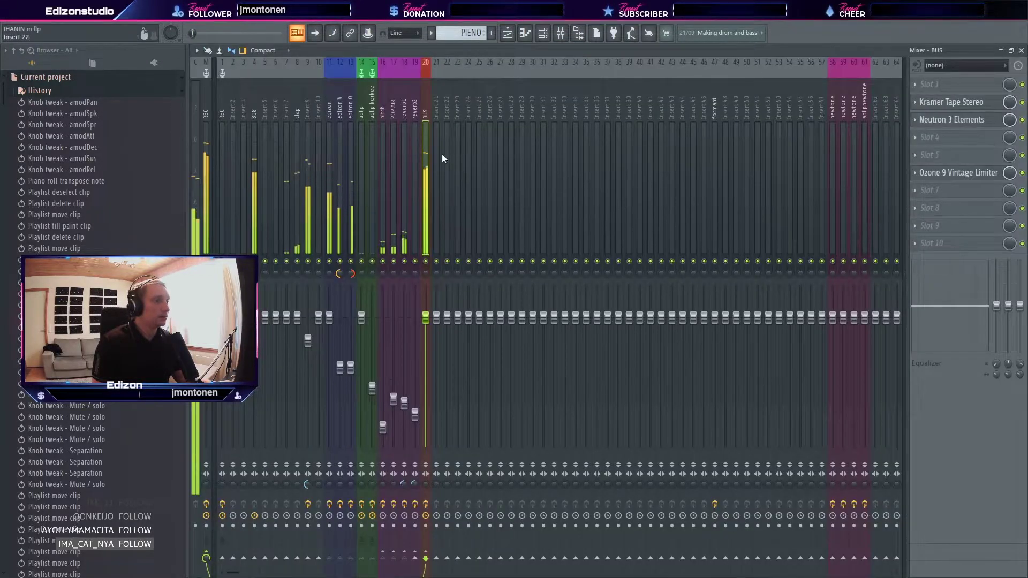
left_click(942, 174)
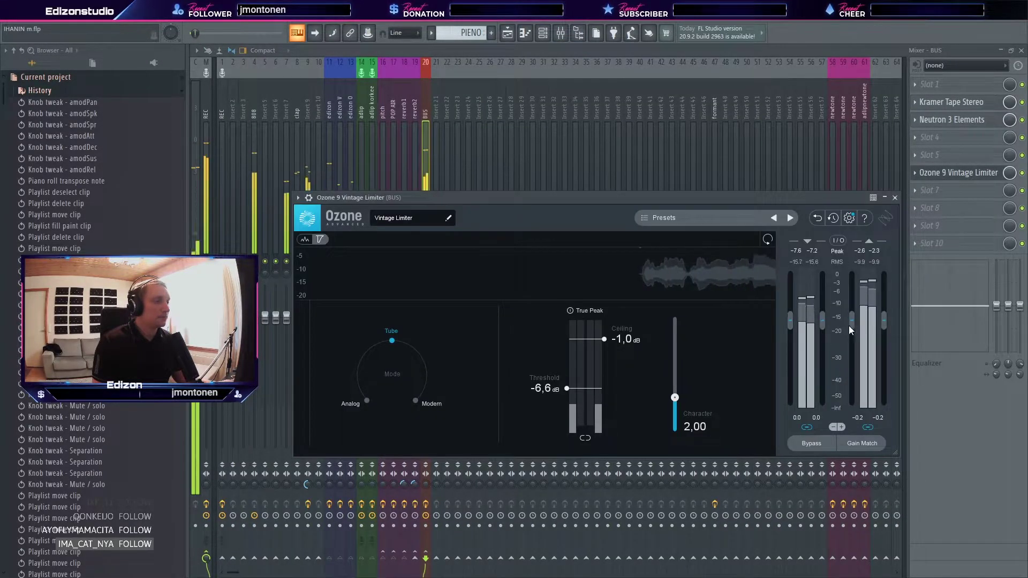
left_click_drag(851, 337, 853, 330)
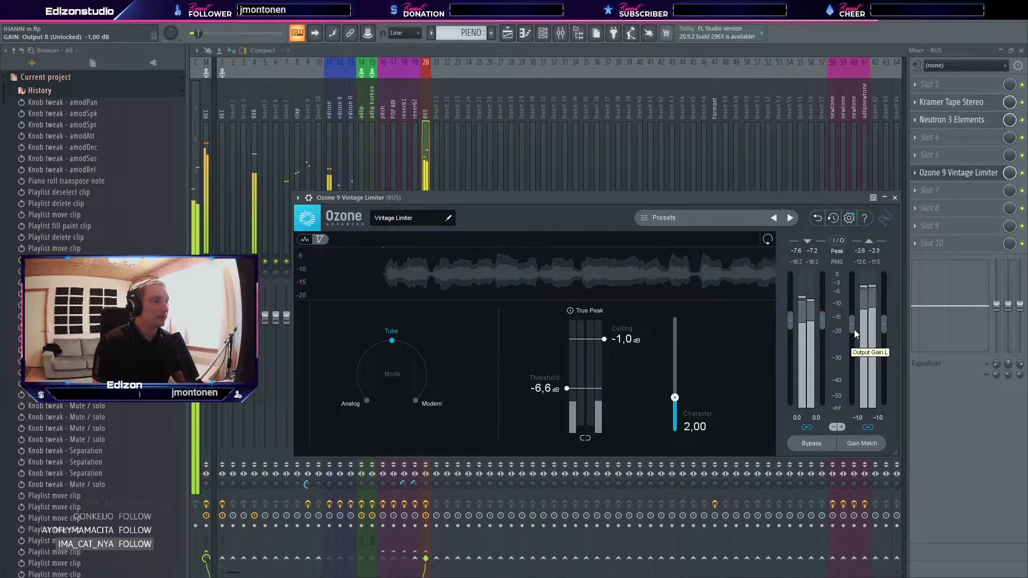
left_click(895, 198)
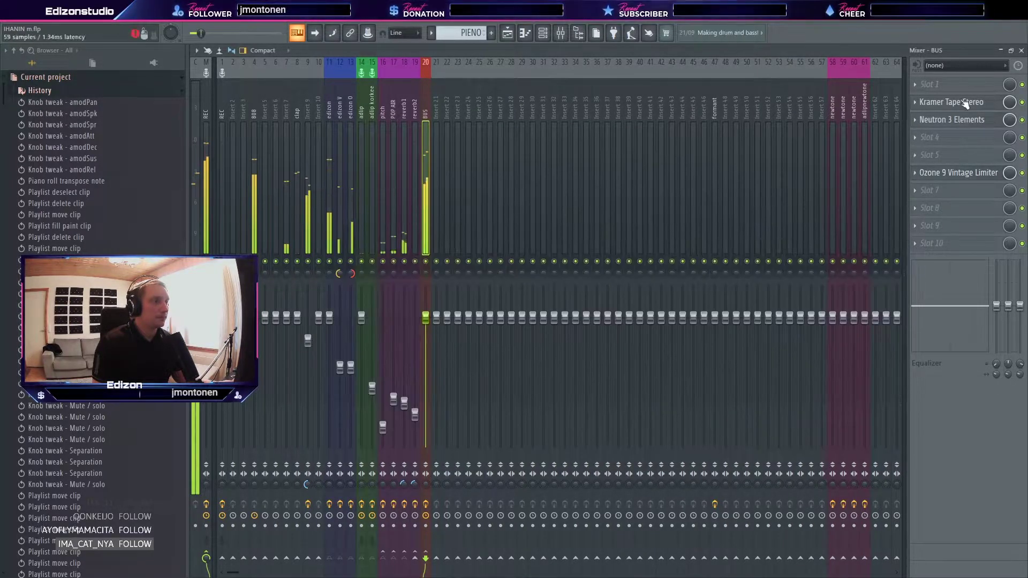
left_click(1002, 50)
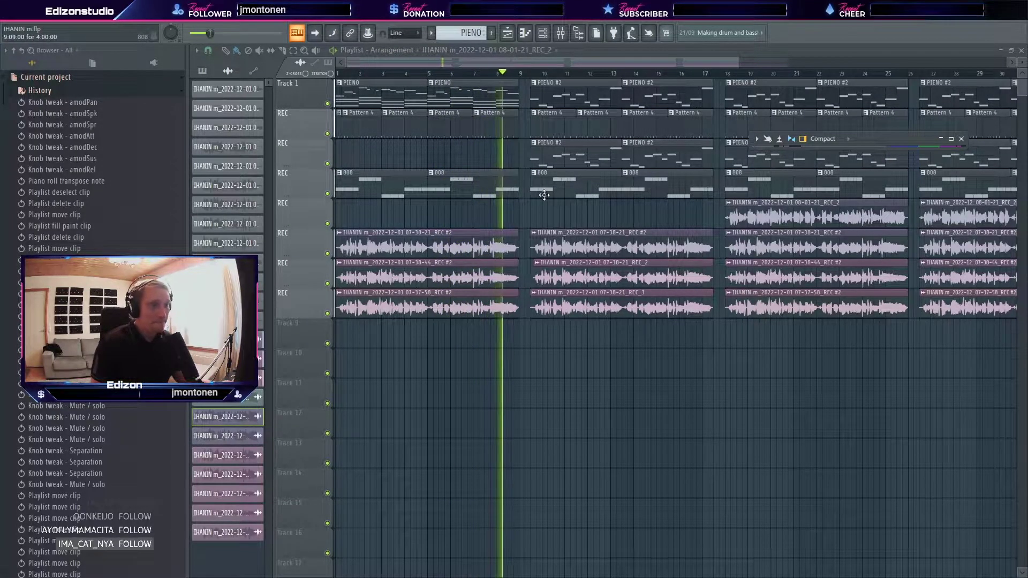
key("space")
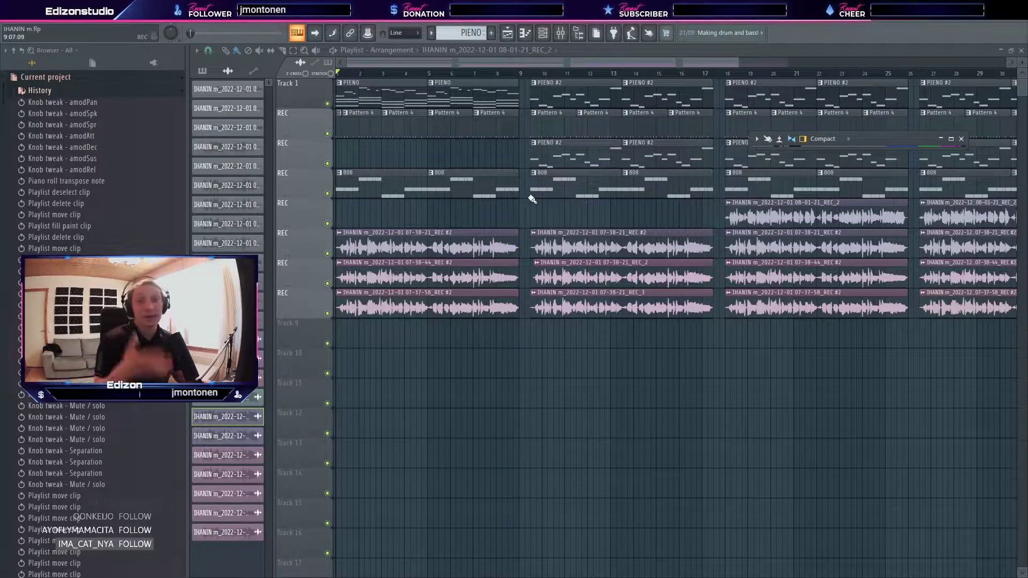
Step: Delete the two lower vocal layers from the second section of the playlist and undo the deletion
left_click(536, 69)
left_click_drag(536, 63, 557, 66)
left_click(499, 73)
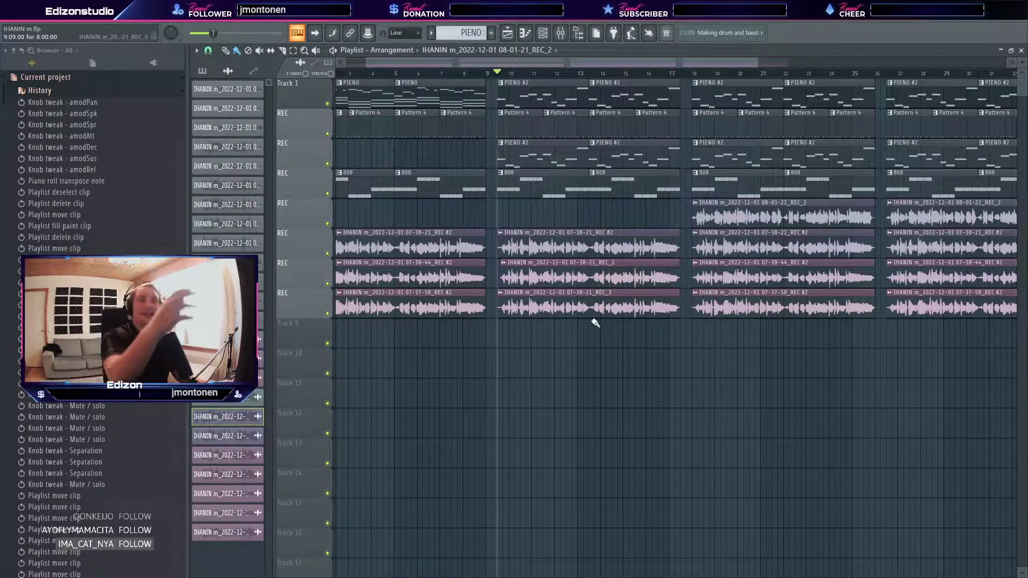
right_click(534, 275)
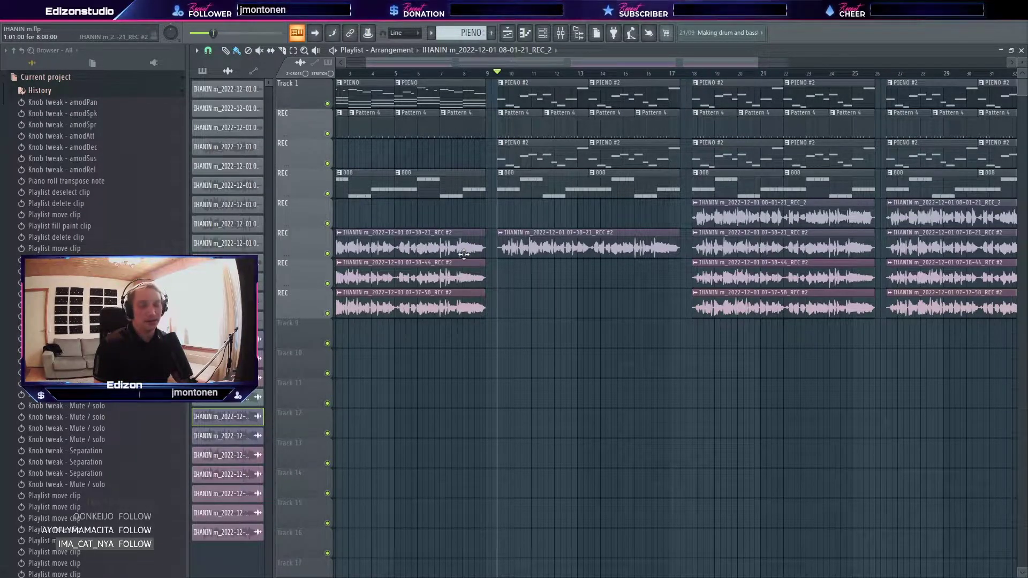
key("ctrl+z")
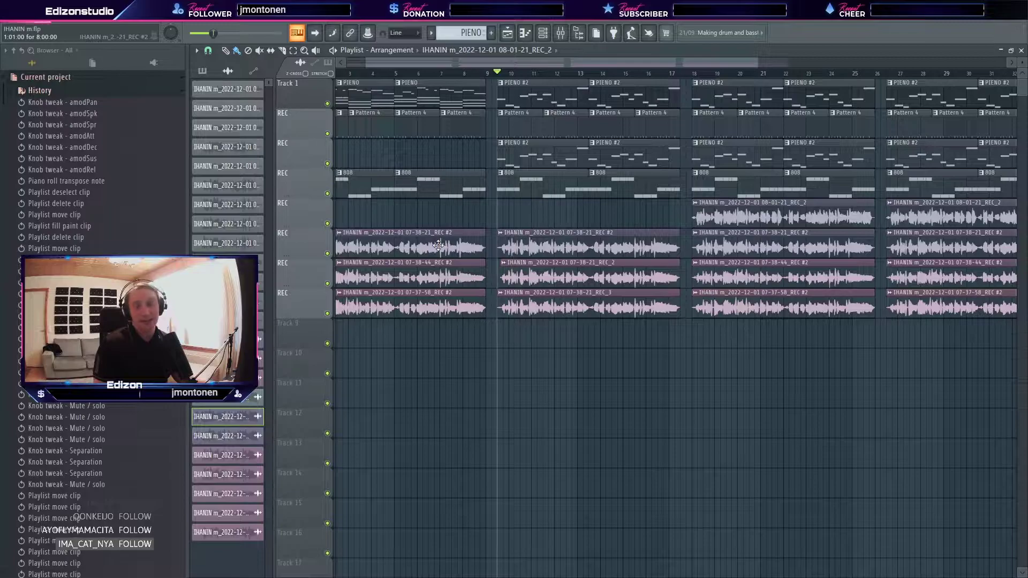
Step: Open the Newtone editor on the formant mixer track to show the vocal's pitch notes
double_click(544, 253)
left_click(561, 33)
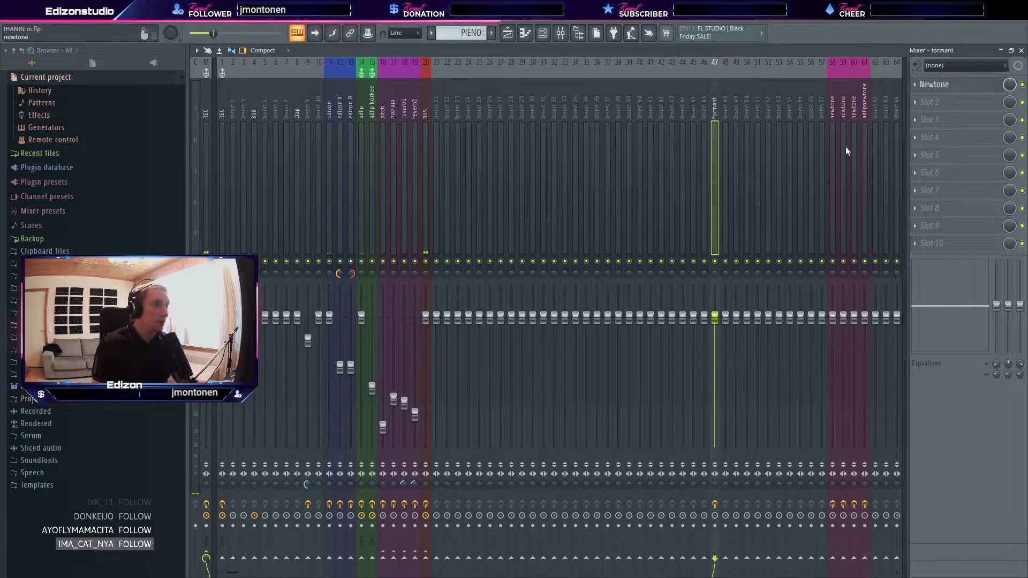
left_click(932, 85)
scroll(540, 390, "down", 7)
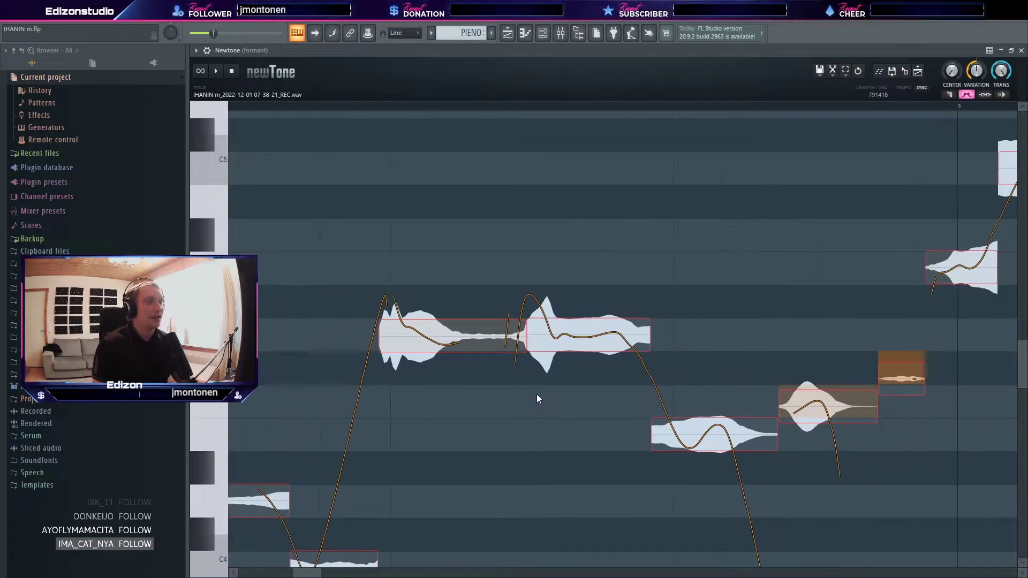
Step: Try a formant shift of about -5.42 st on the long vocal note before bar 3
scroll(525, 396, "up", 1)
scroll(525, 396, "up", 5)
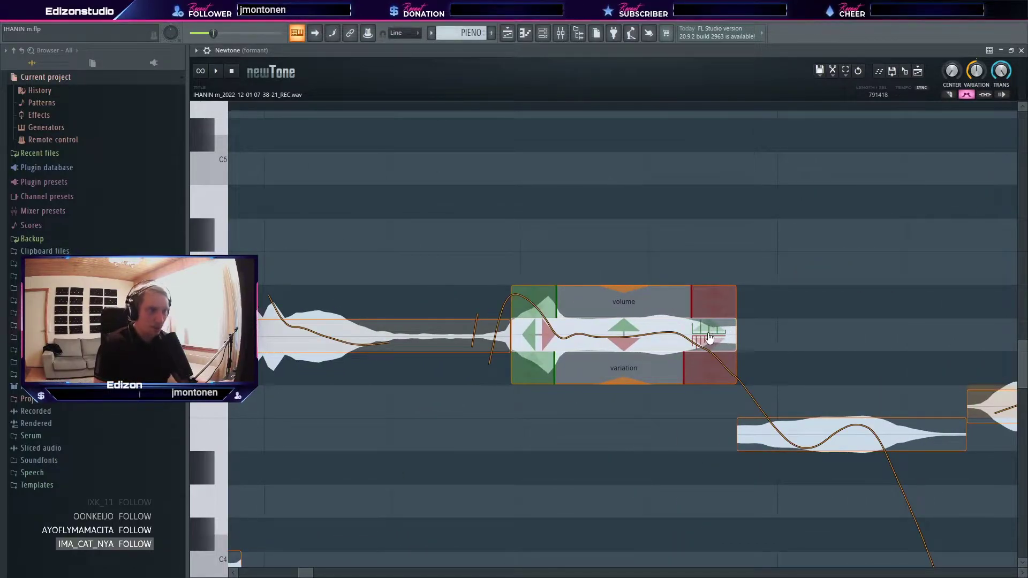
mouse_move(709, 334)
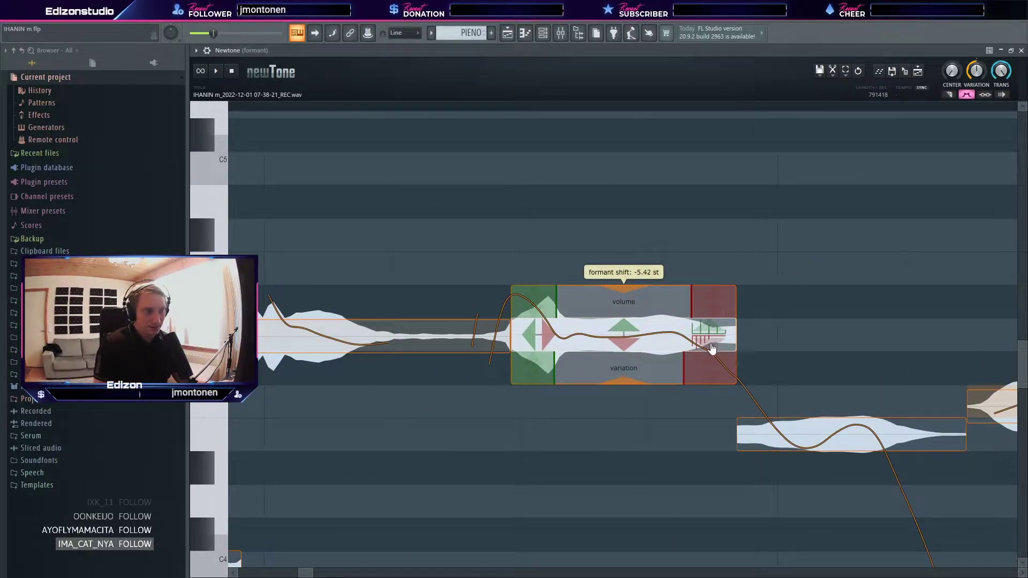
left_click_drag(717, 268, 706, 204)
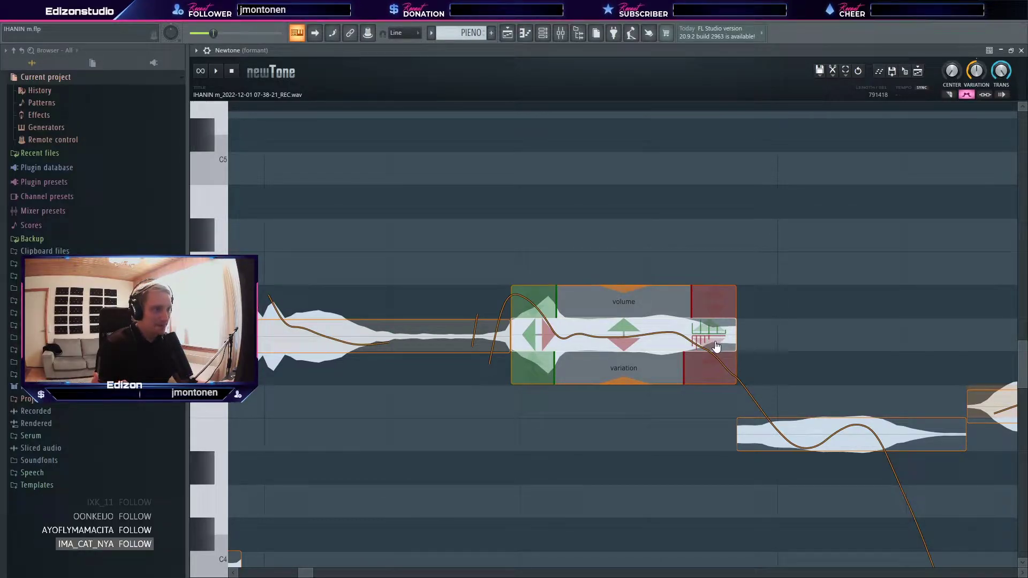
Step: Select all the vocal notes in Newtone and set their formant shift to about 1.04 st
key("ctrl+a")
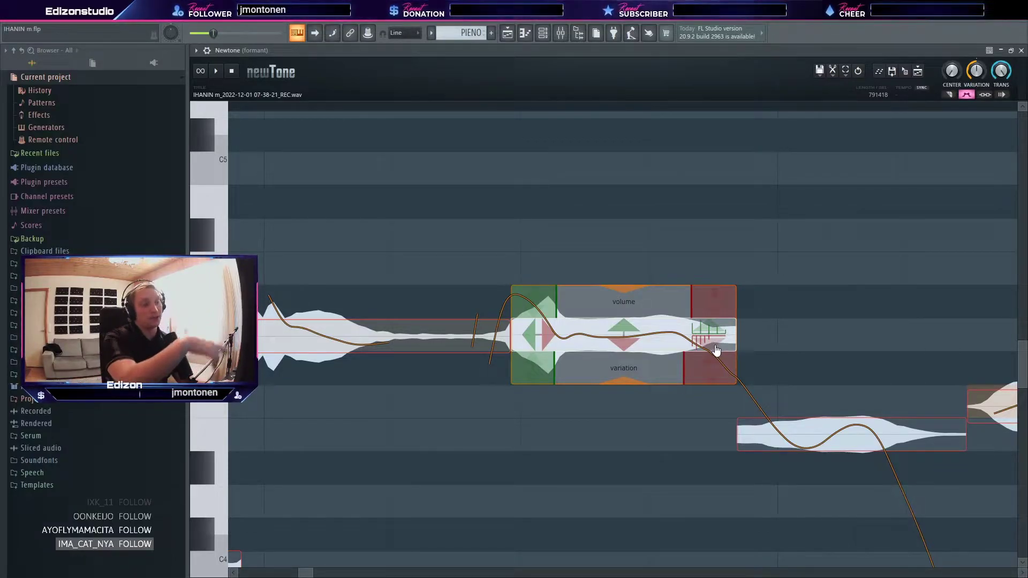
left_click_drag(716, 341, 718, 333)
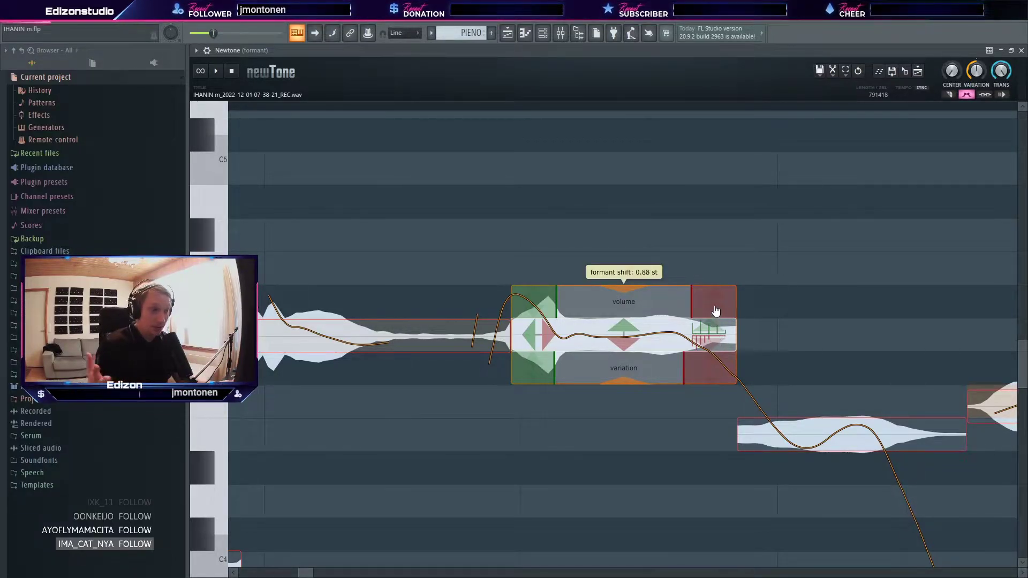
left_click_drag(719, 291, 716, 301)
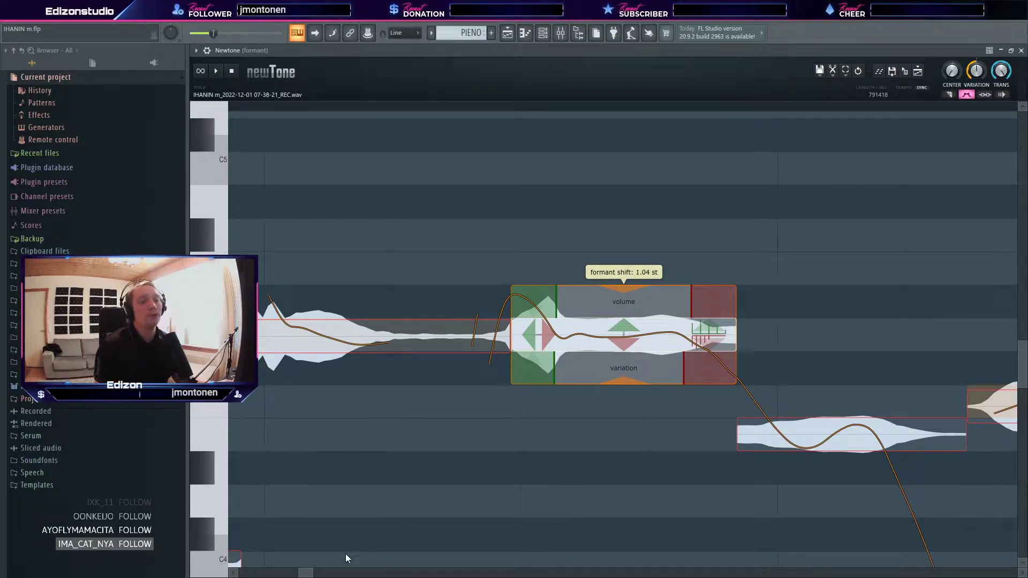
Step: Play back the formant-shifted vocal in Newtone, stop it, and return to the playlist
left_click_drag(308, 573, 482, 576)
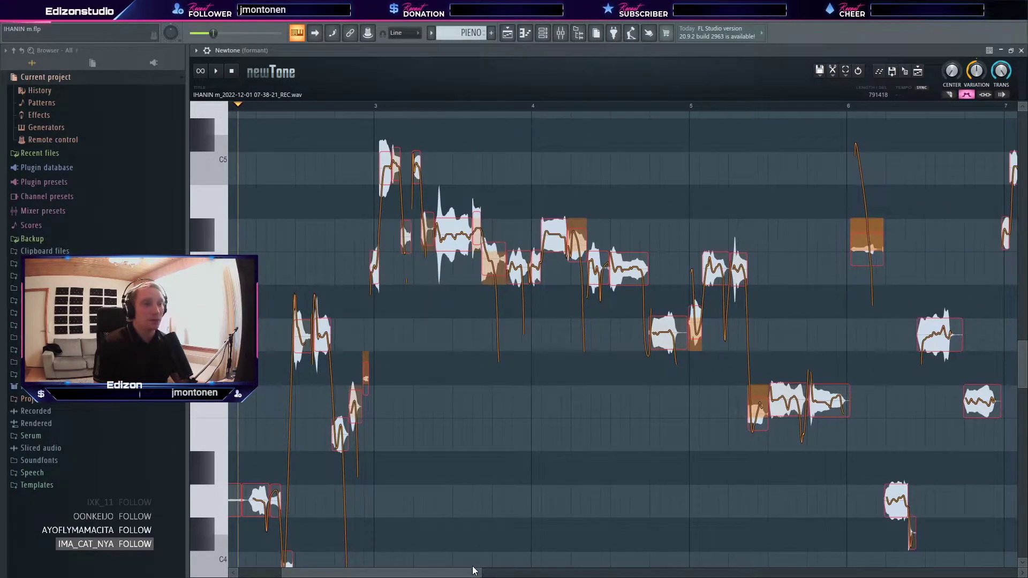
key("space")
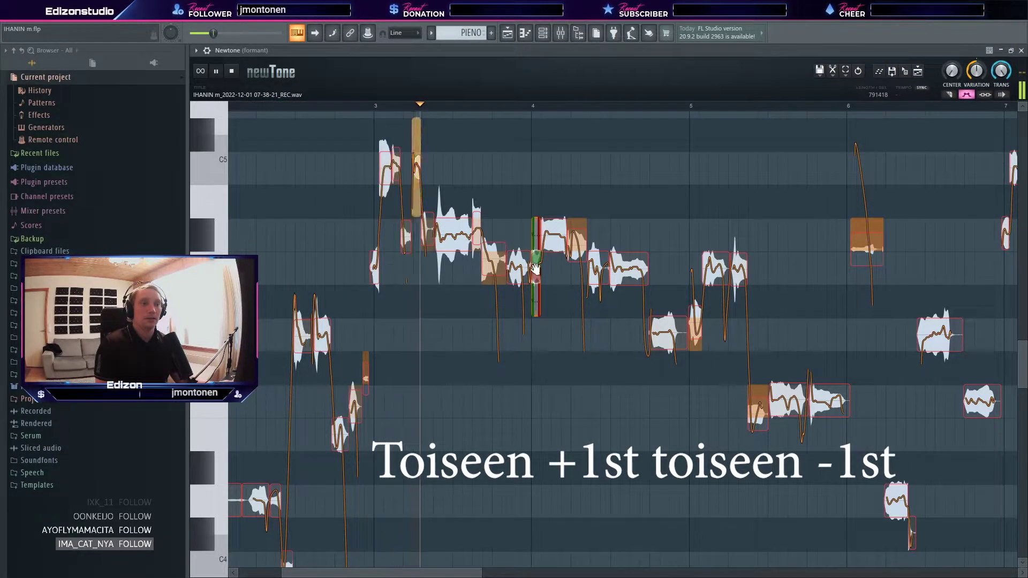
key("space")
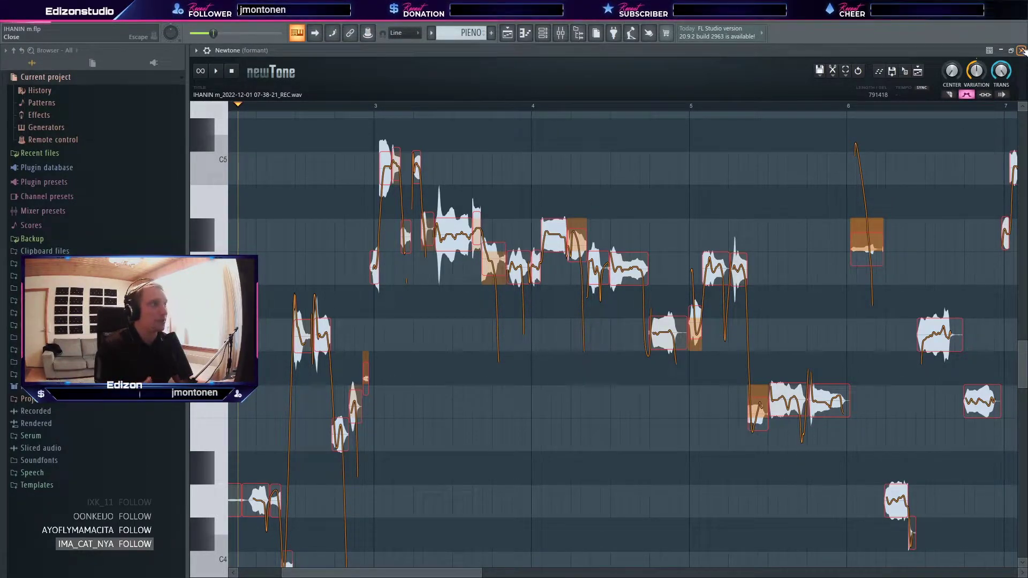
left_click(1022, 51)
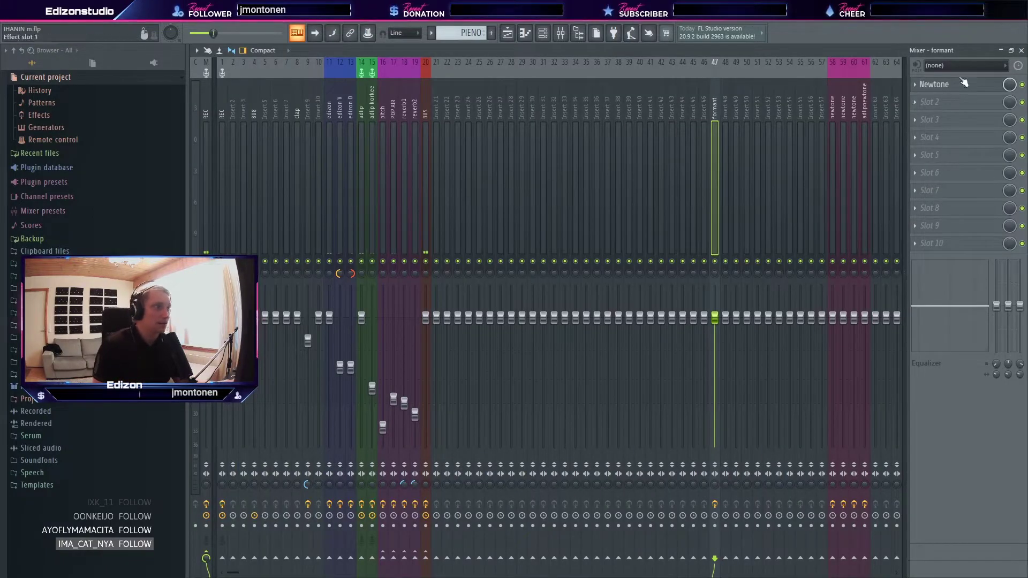
left_click(1010, 51)
Step: Check the channel settings and mixer routing of the first 07-38-44_REC #2 vocal clip
left_click_drag(567, 61, 515, 63)
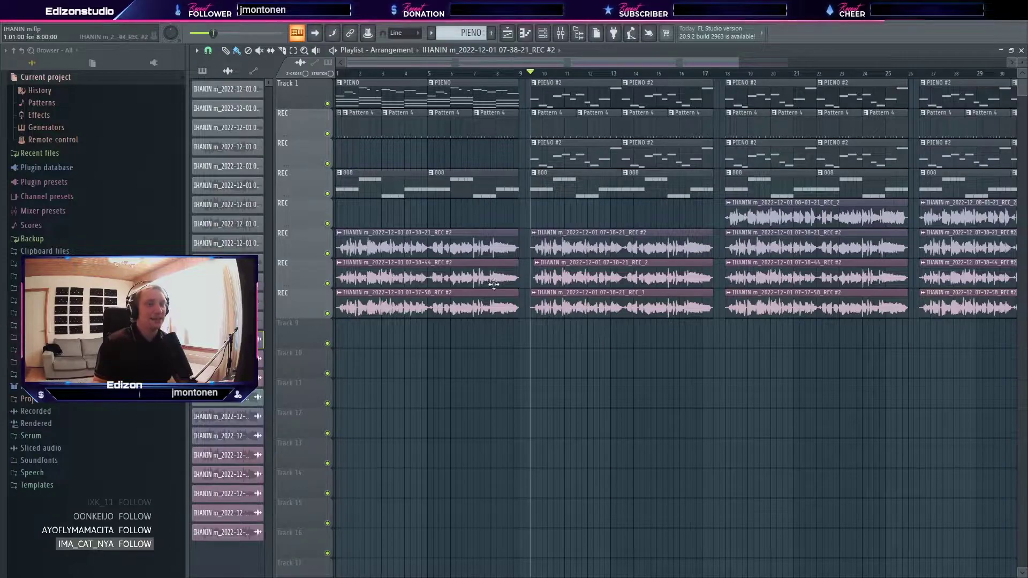
double_click(477, 277)
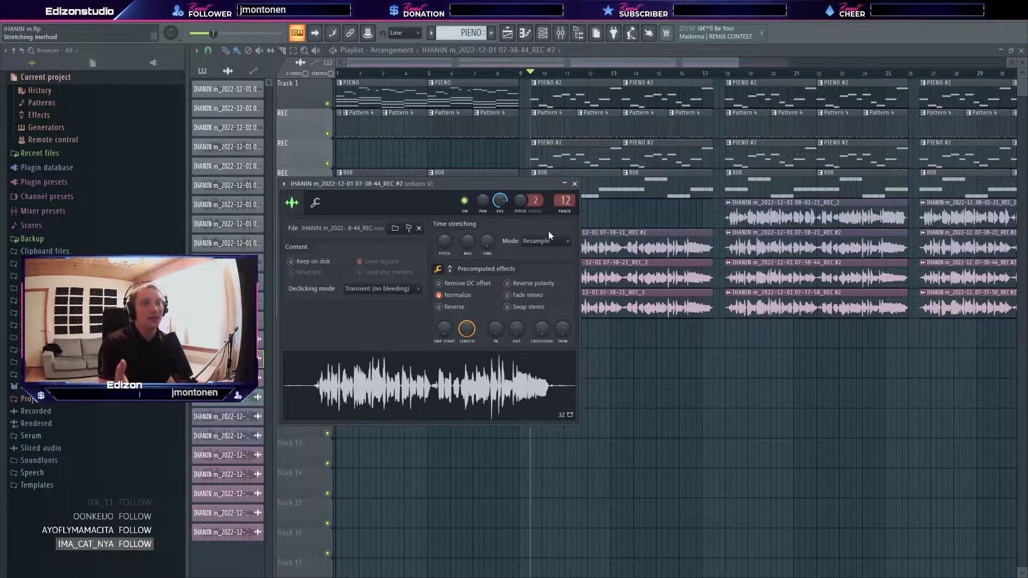
left_click(573, 184)
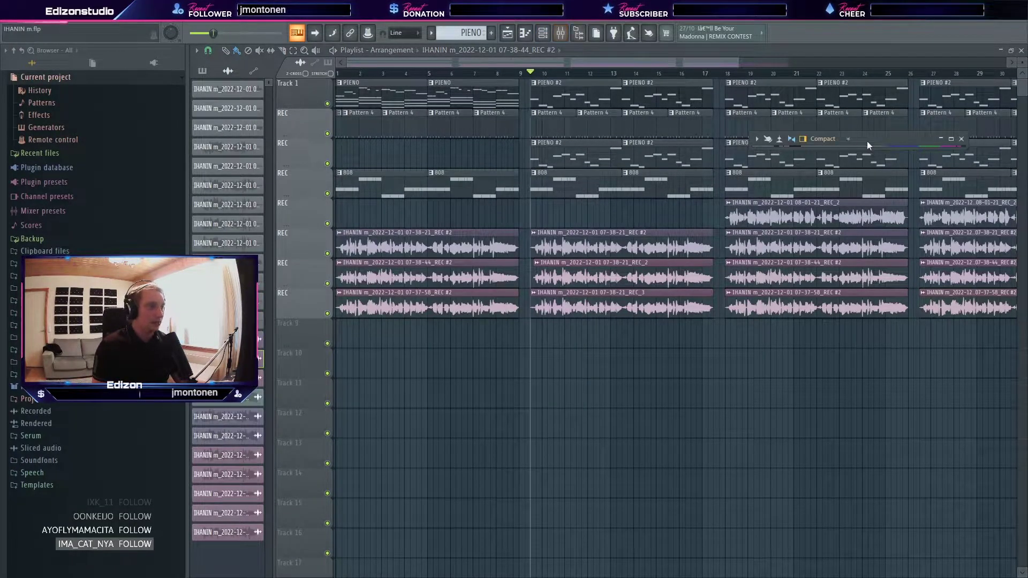
Step: Inspect the opposite panning of the edizon V and edizon O vocal tracks in the mixer
key("F9")
left_click(479, 123)
left_click(443, 123)
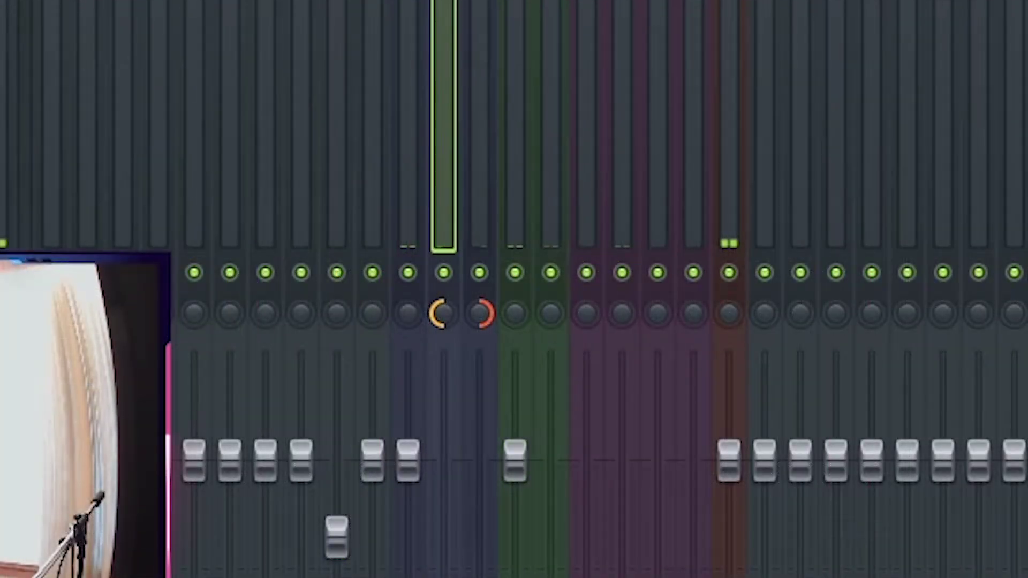
left_click(479, 123)
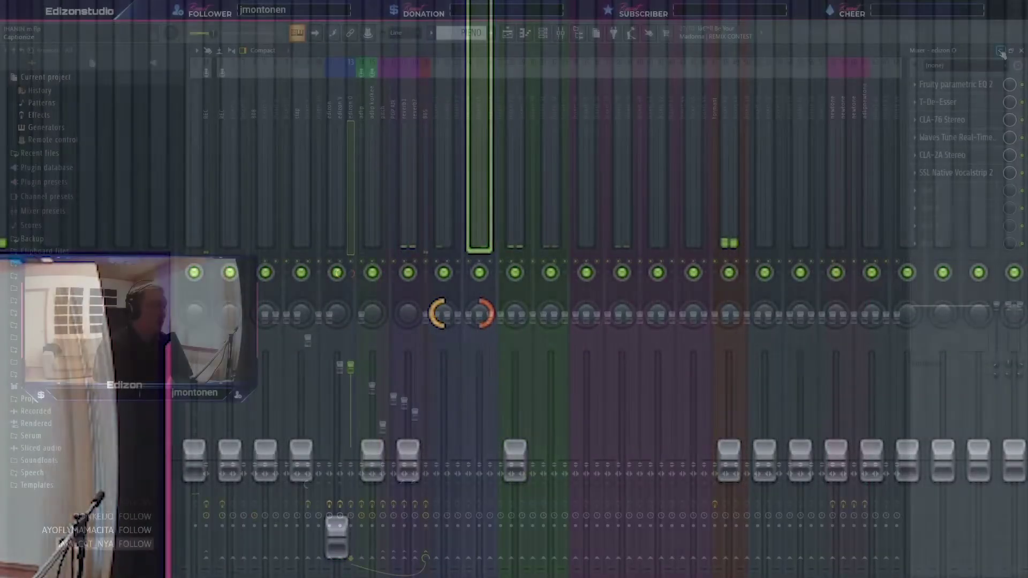
key("F9")
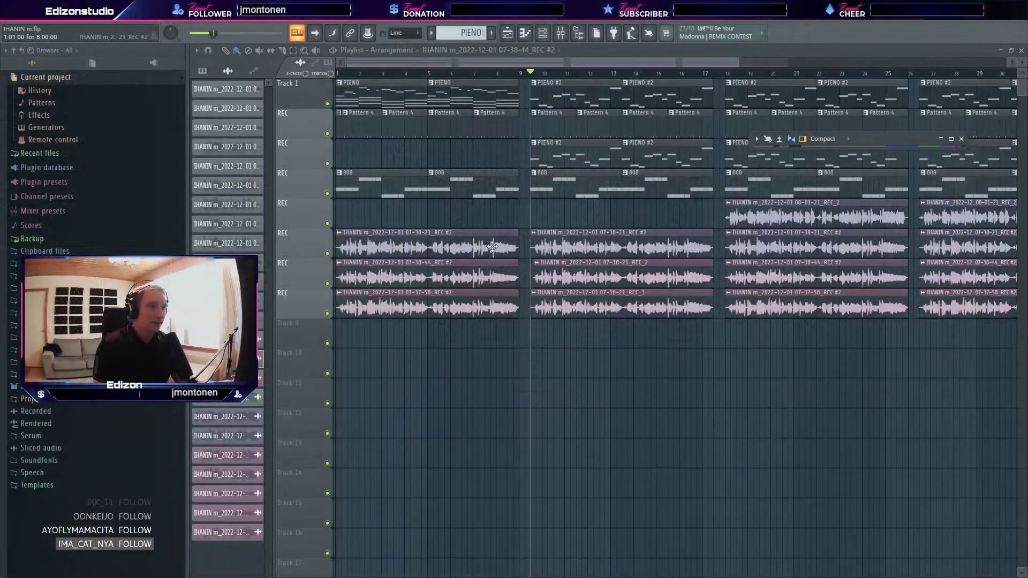
Step: Play the first section of the arrangement to hear the panned vocal layers together
left_click_drag(435, 74, 472, 72)
key("space")
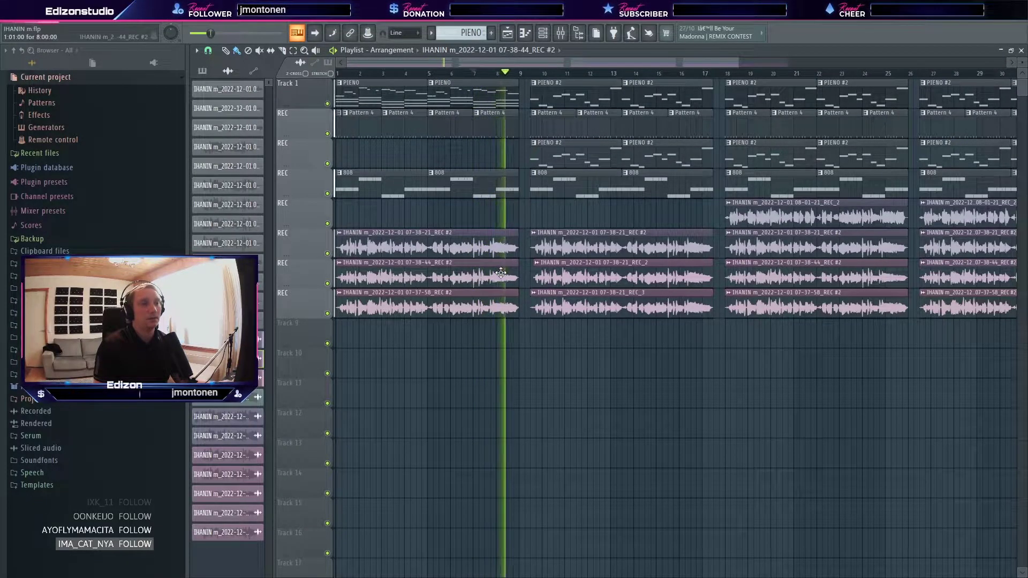
Step: Stop the running playback and play a short passage of the second section starting from bar 15
key("space")
left_click(669, 75)
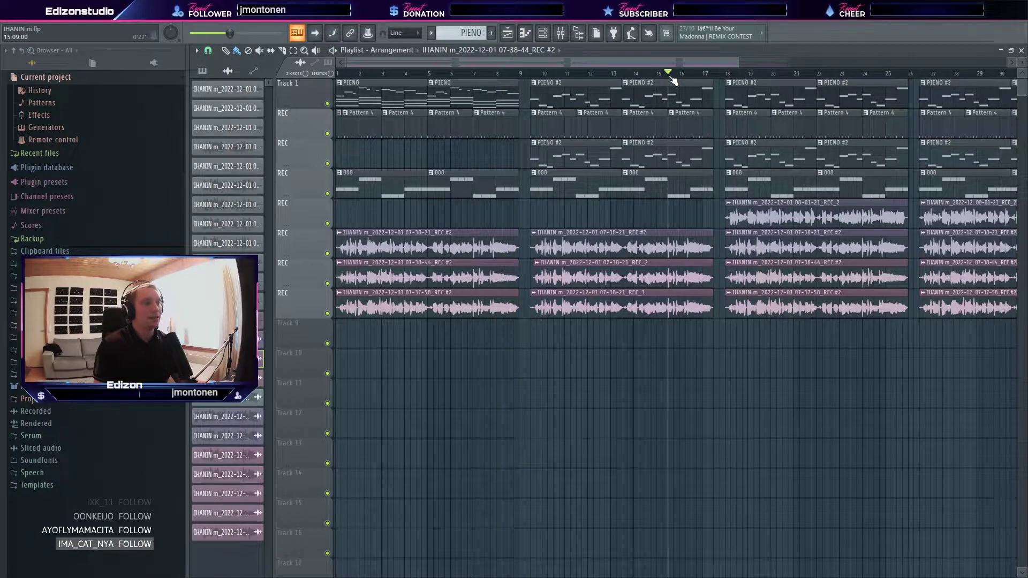
key("space")
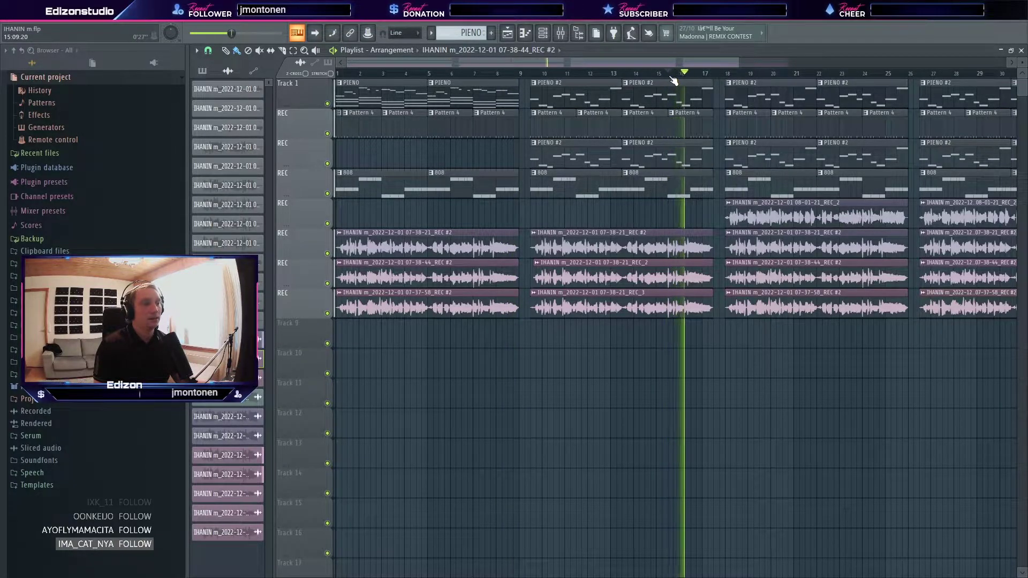
key("space")
Step: Solo the two doubled vocal tracks, 07-38-44 and 07-37-58, and listen to them from bar 15
right_click(327, 284)
left_click(328, 313)
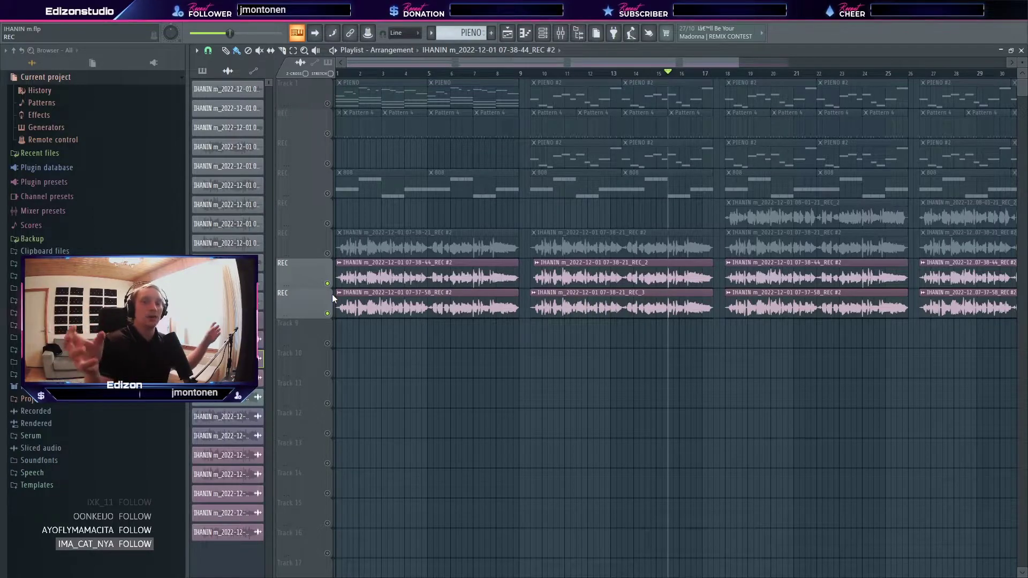
key("space")
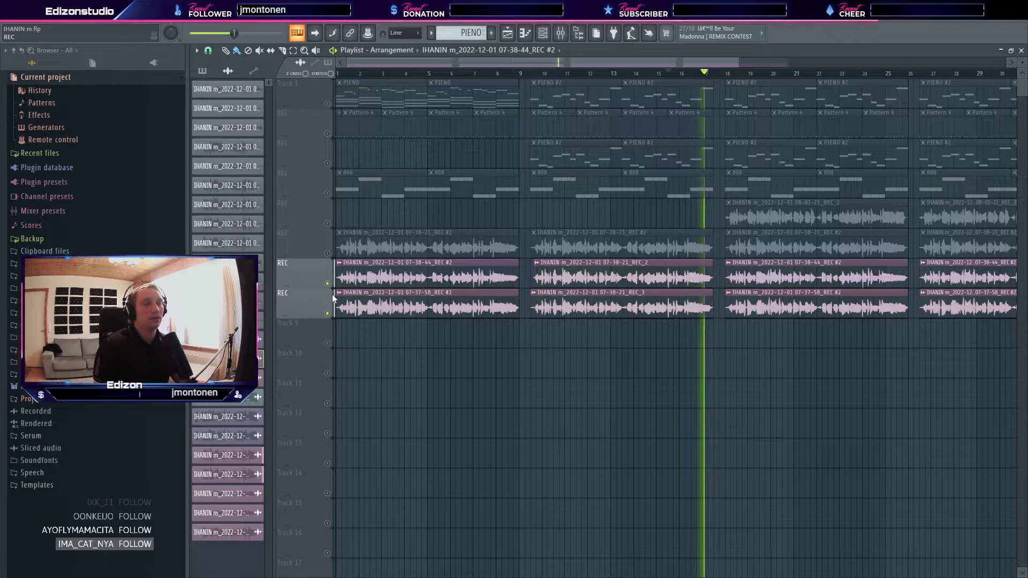
key("space")
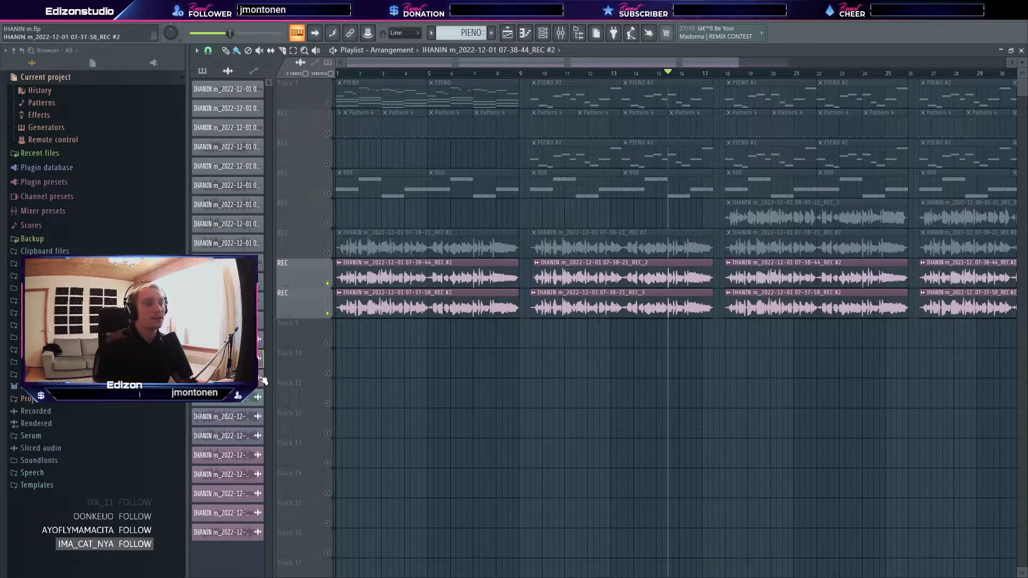
Step: Unmute the 07-38-21_REC #2 vocal track and listen to all three vocal layers from bar 15 and near bar 7
left_click(328, 255)
key("space")
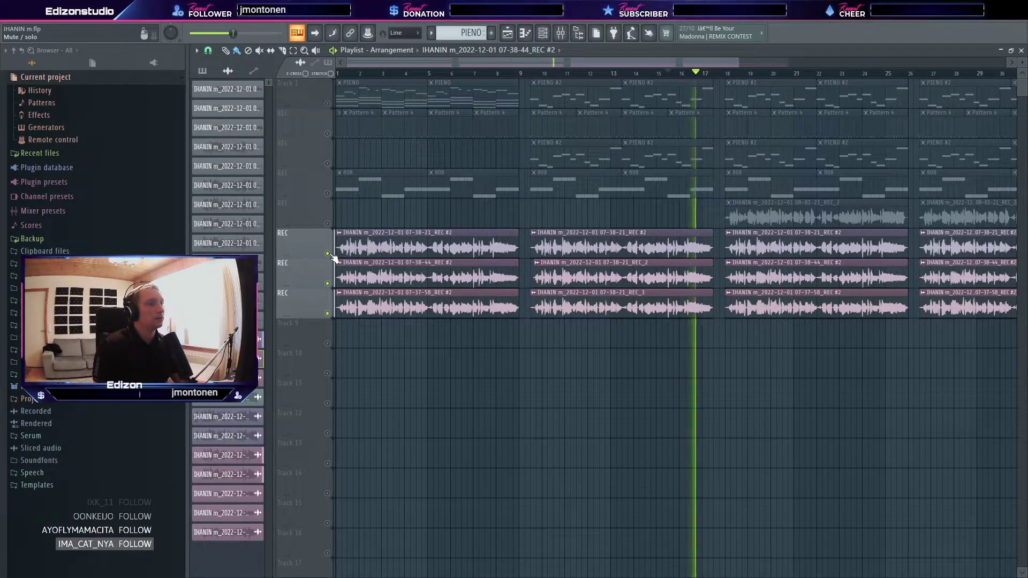
key("space")
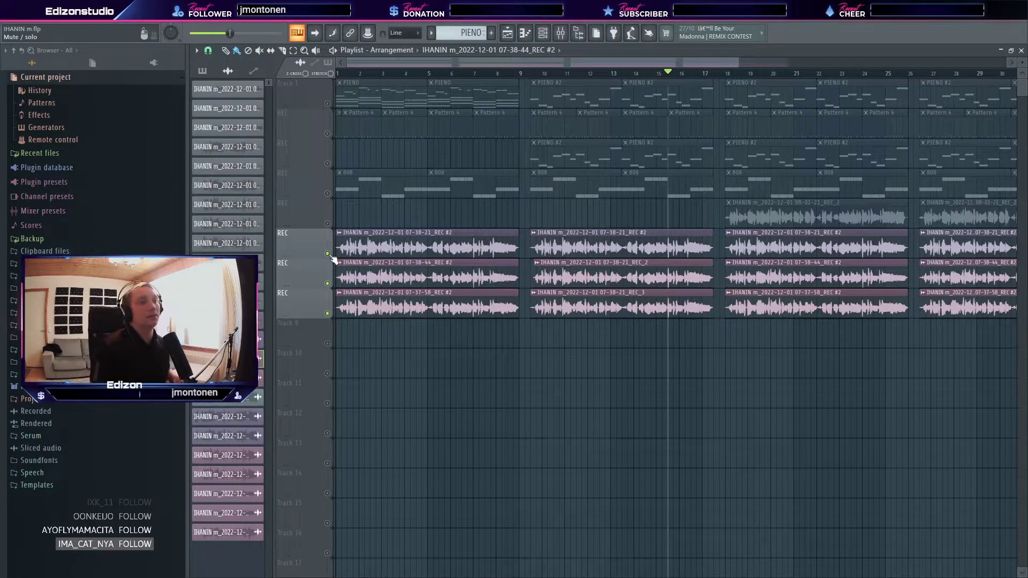
left_click(474, 73)
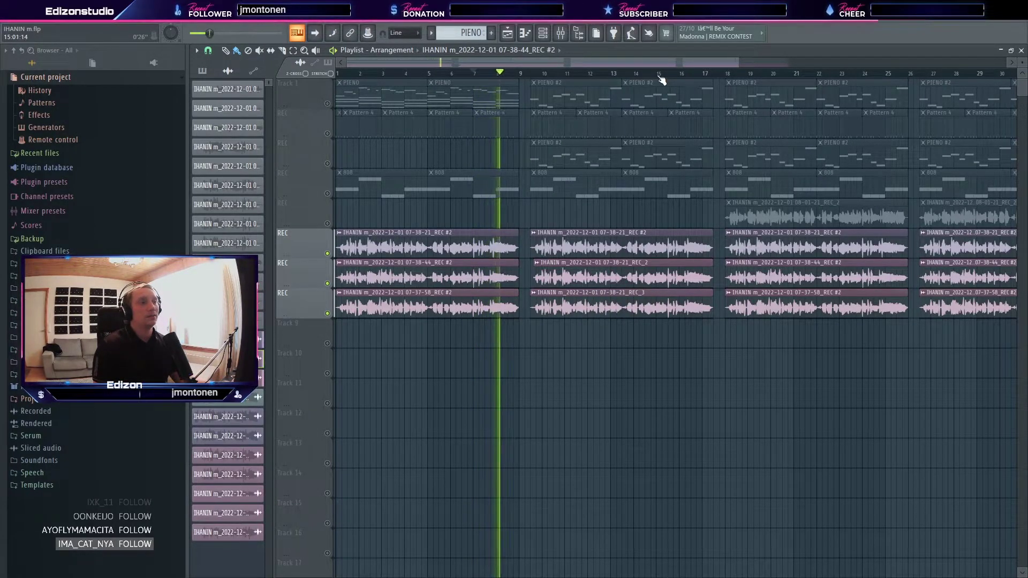
key("space")
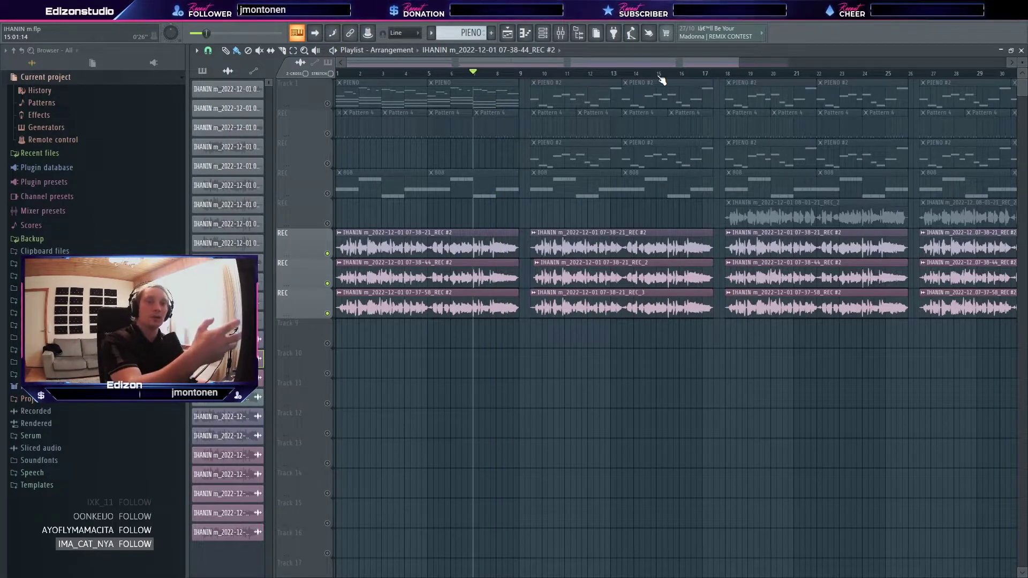
Step: Open the sample of the second section's 07-38-21_REC #2 clip in the audio editor
scroll(648, 64, "right", 1)
left_click(629, 73)
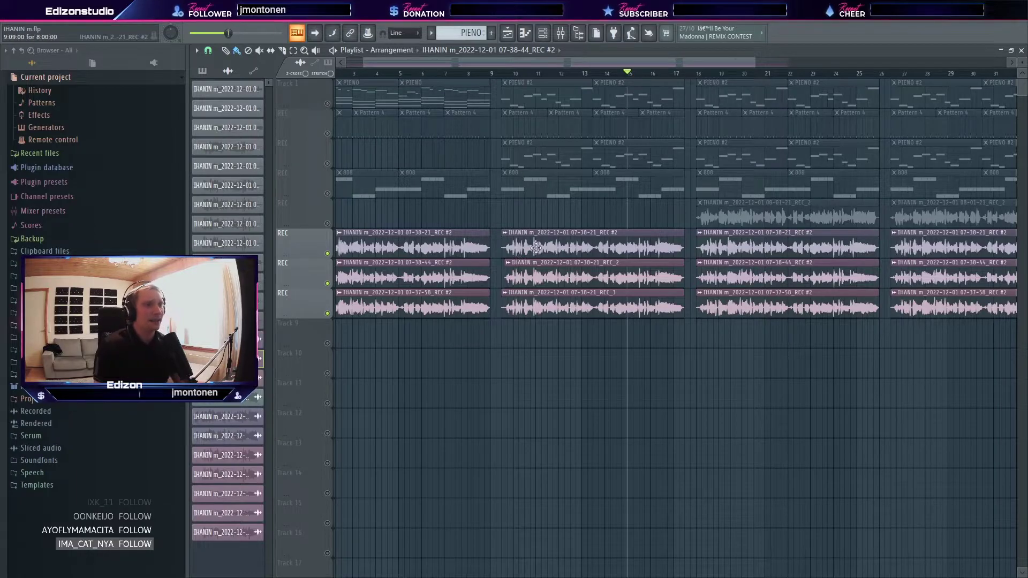
double_click(534, 248)
right_click(465, 371)
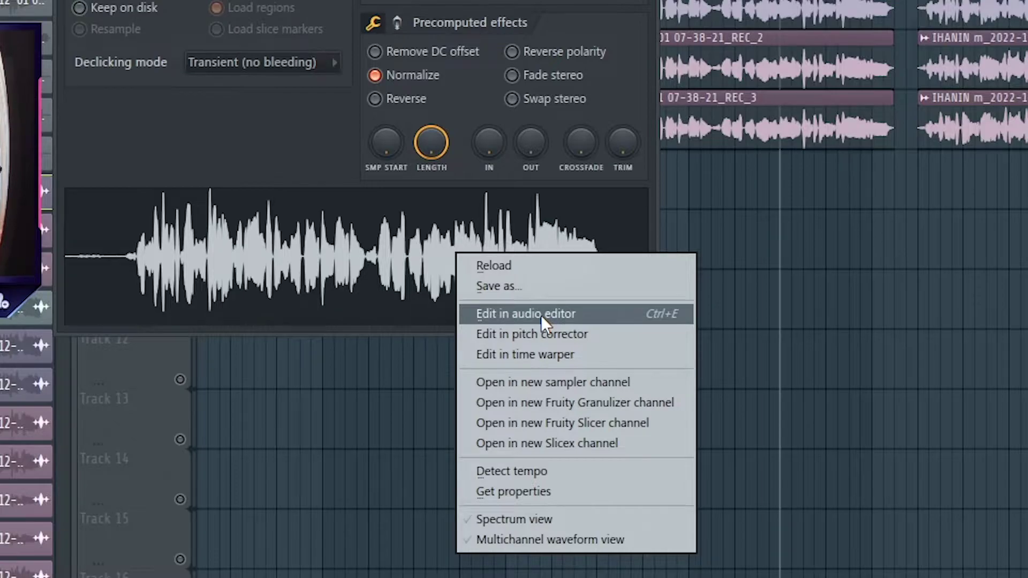
left_click(541, 315)
Step: Apply the Time stretcher / pitch shifter to the vocal, with coarse pitch and both coarse and fine formant factors below centre, after previewing it
right_click(444, 215)
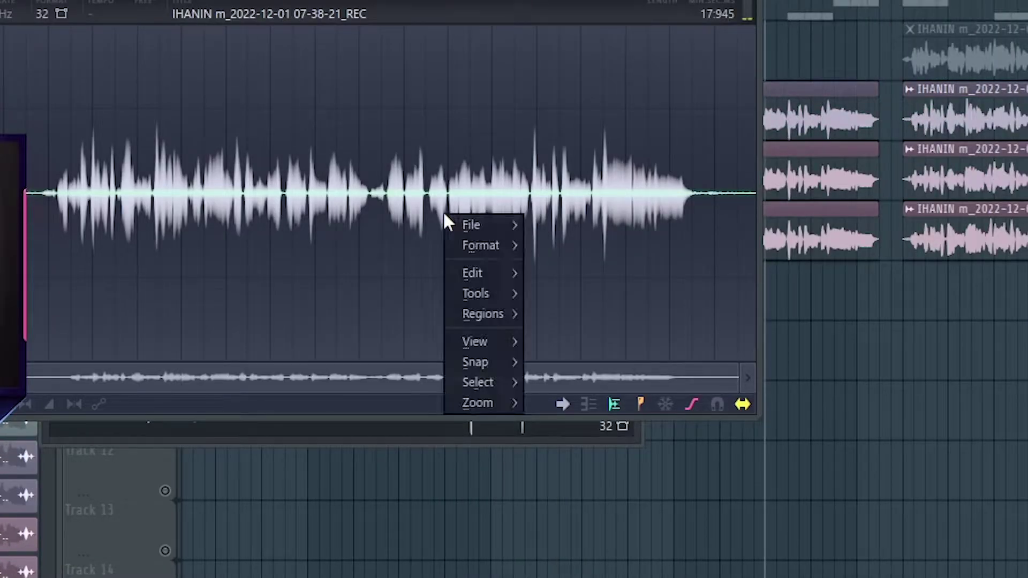
mouse_move(487, 293)
left_click(687, 541)
left_click(688, 577)
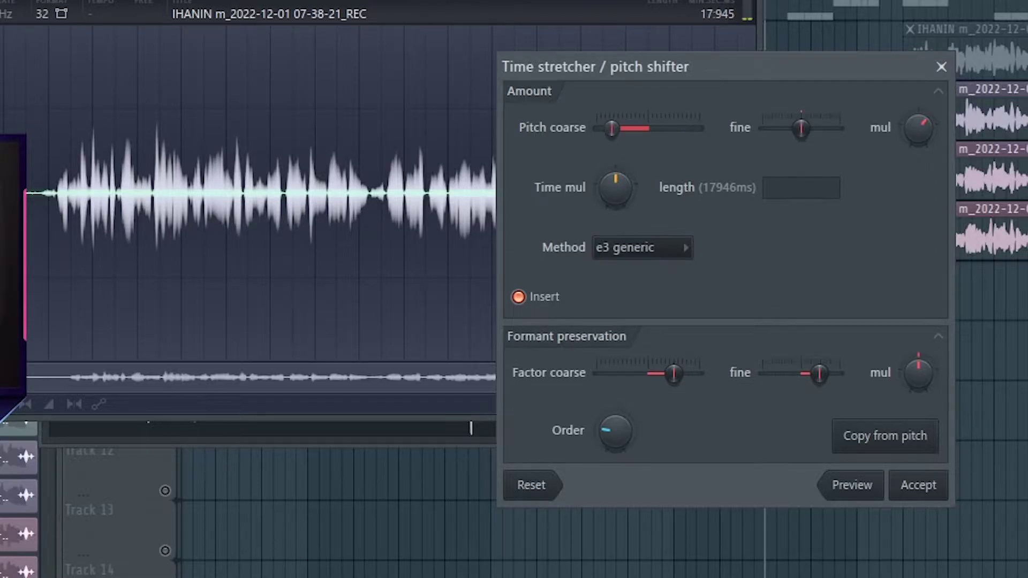
left_click_drag(612, 129, 621, 129)
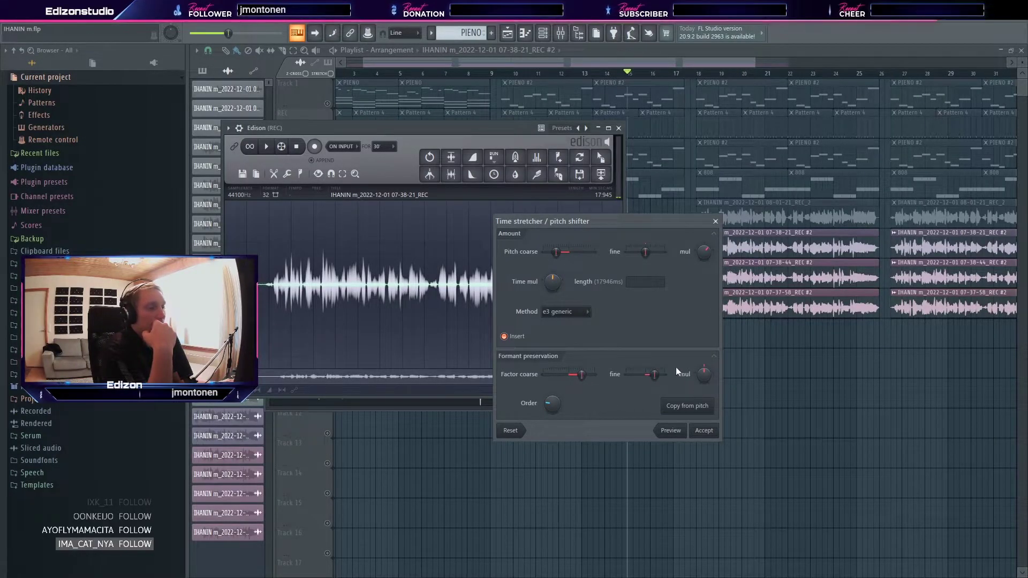
left_click_drag(651, 375, 631, 374)
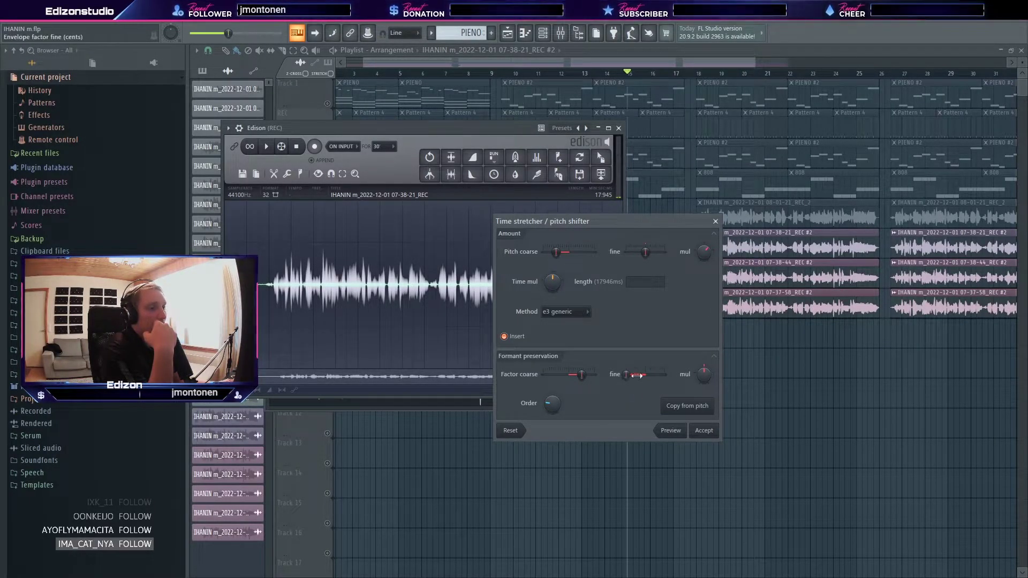
left_click_drag(569, 375, 560, 375)
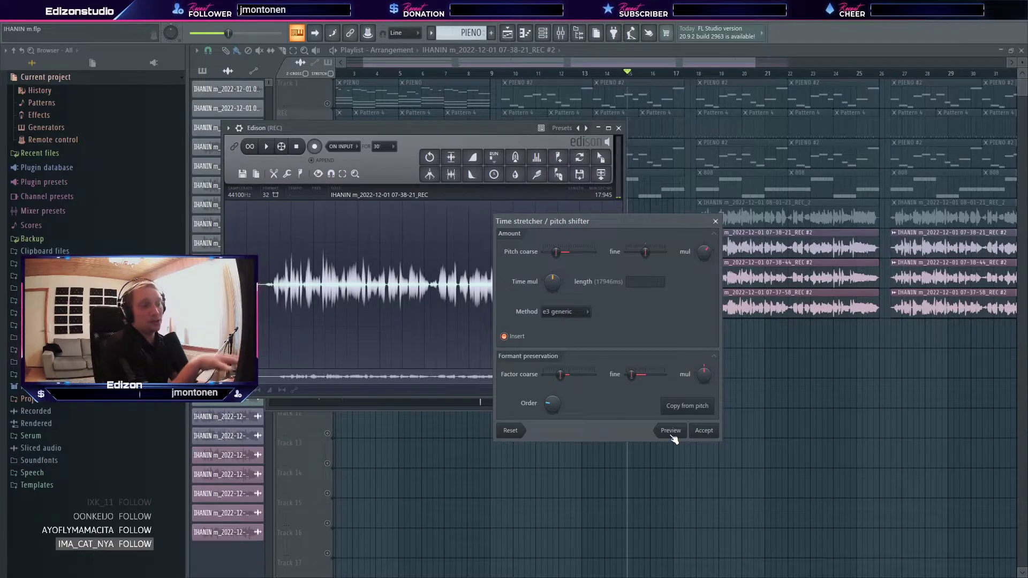
left_click(670, 434)
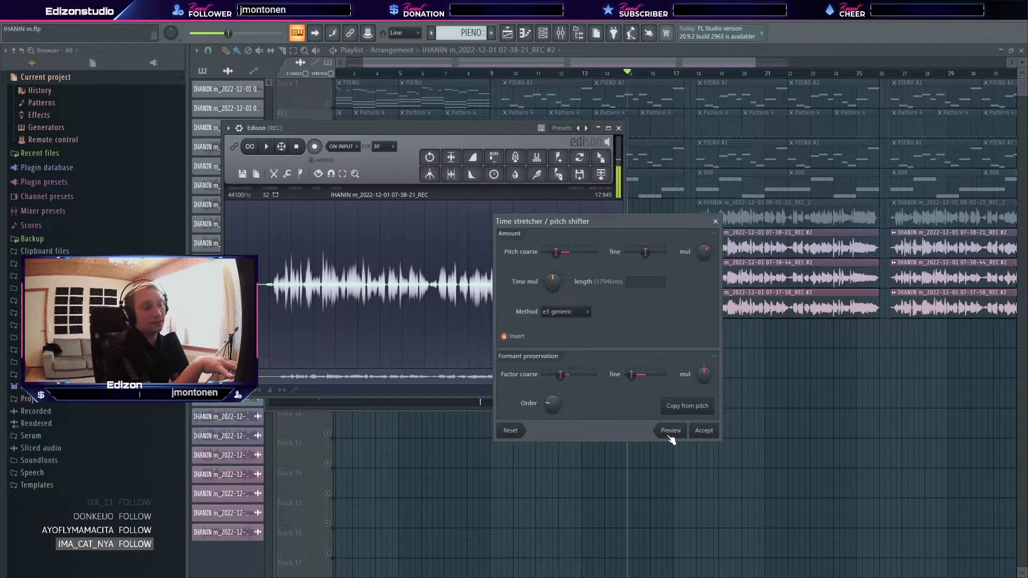
left_click(705, 431)
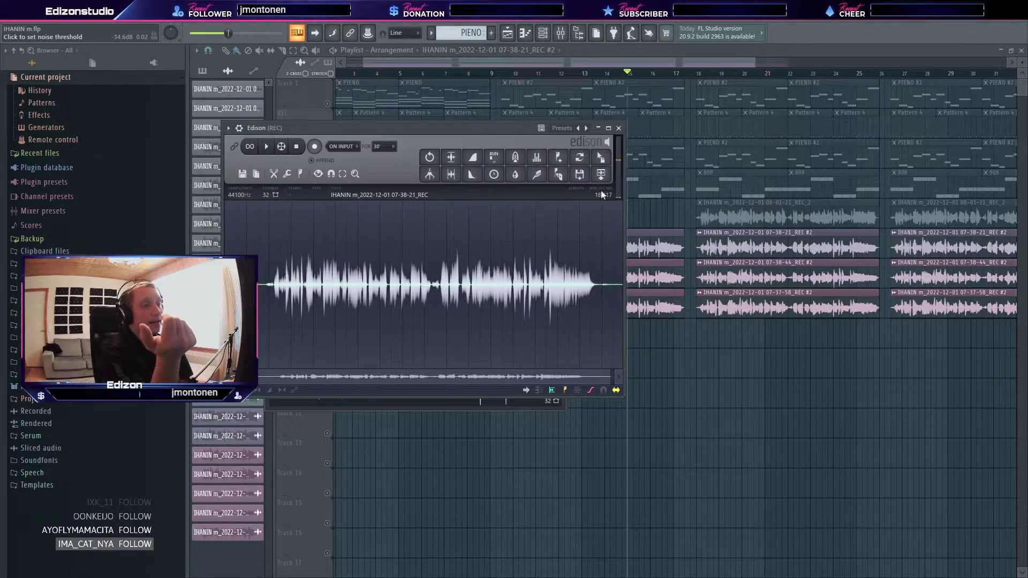
Step: Send the processed vocal to the playlist and place it on Track 9, lined up beneath the second section's vocals
left_click(601, 174)
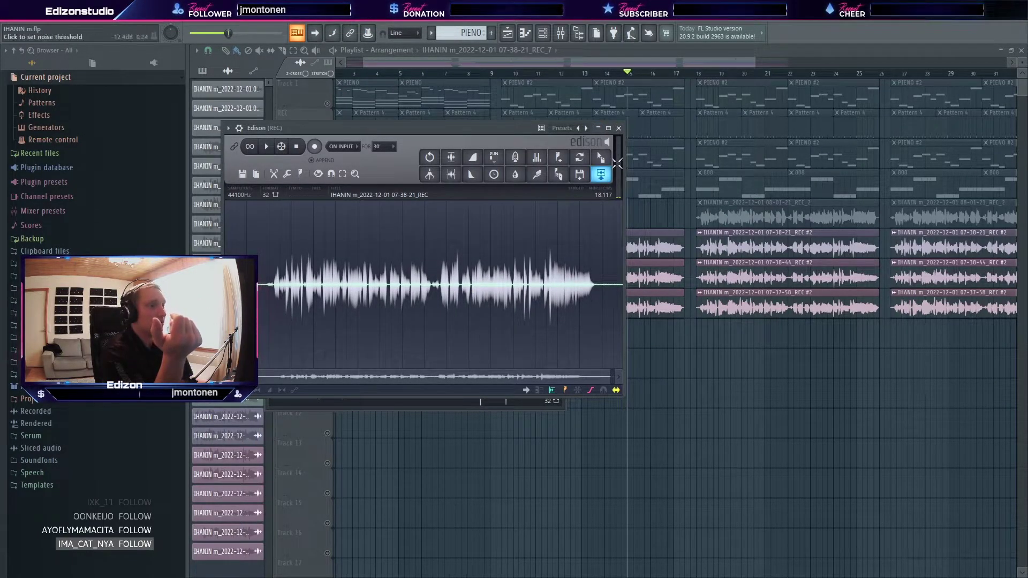
left_click_drag(627, 66, 530, 66)
left_click_drag(463, 206, 640, 328)
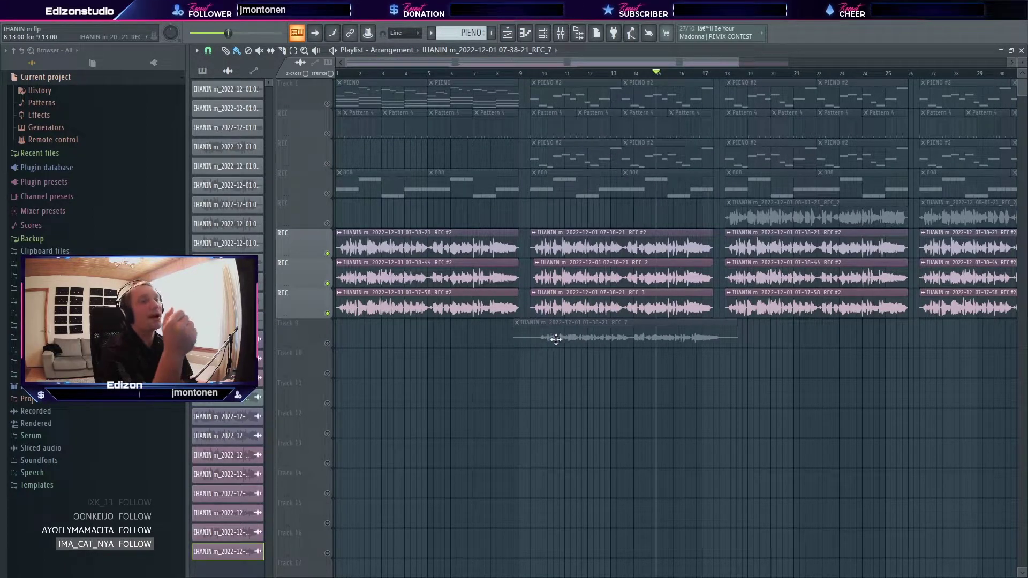
scroll(516, 394, "up", 5)
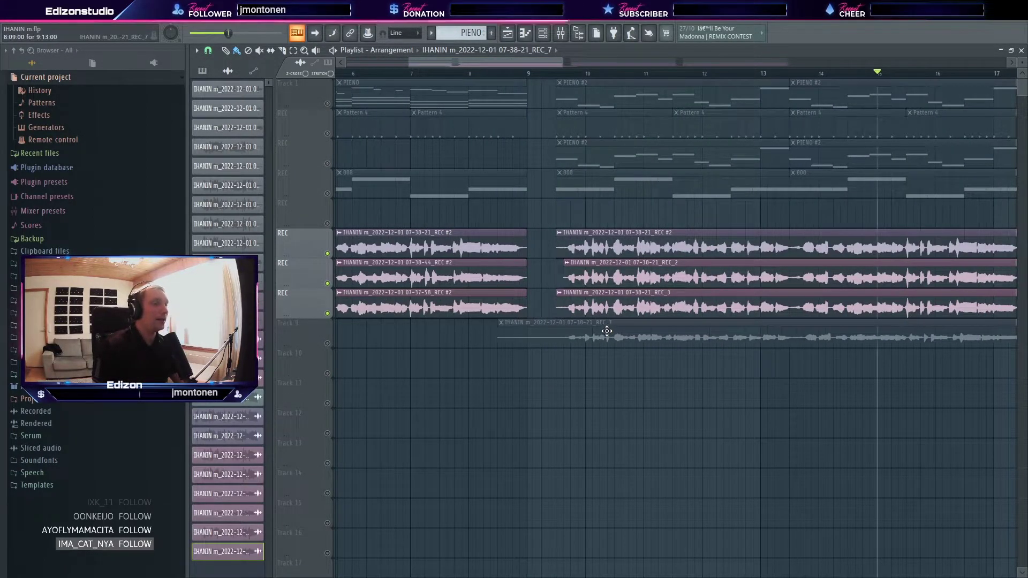
Step: Check the channel settings and mixer routing of the REC_3 and REC_2 vocal clips
double_click(596, 305)
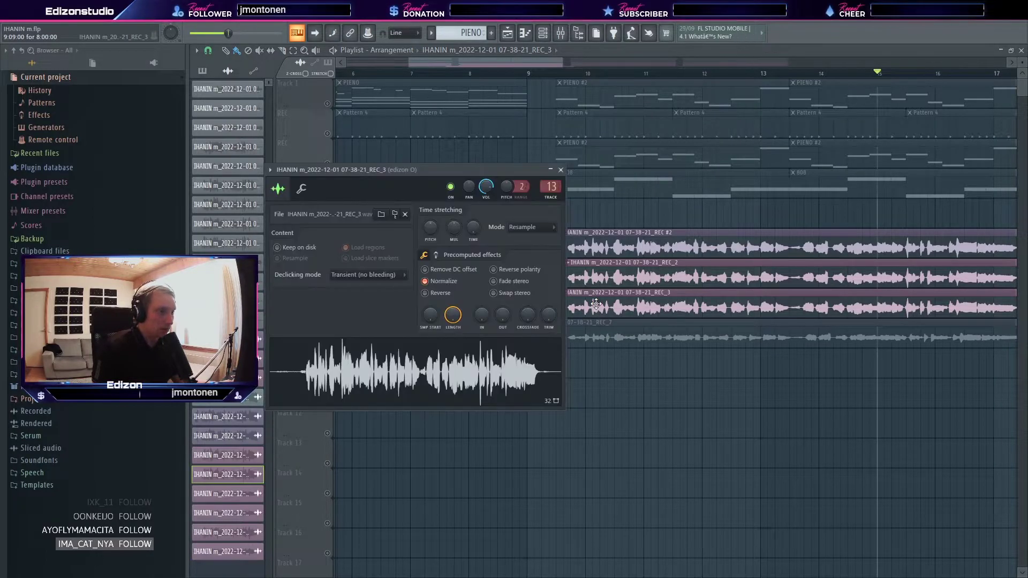
left_click(562, 170)
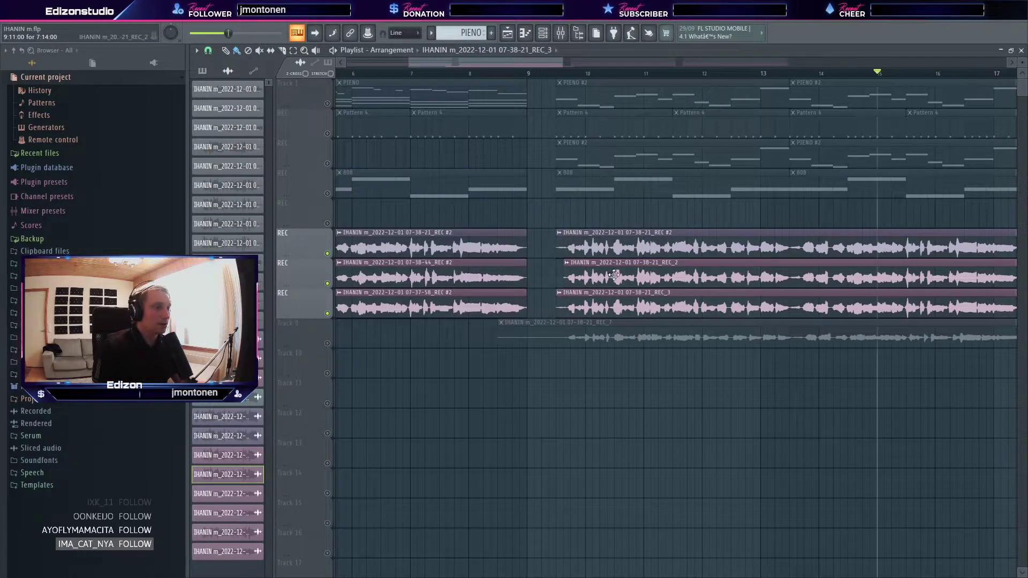
double_click(633, 332)
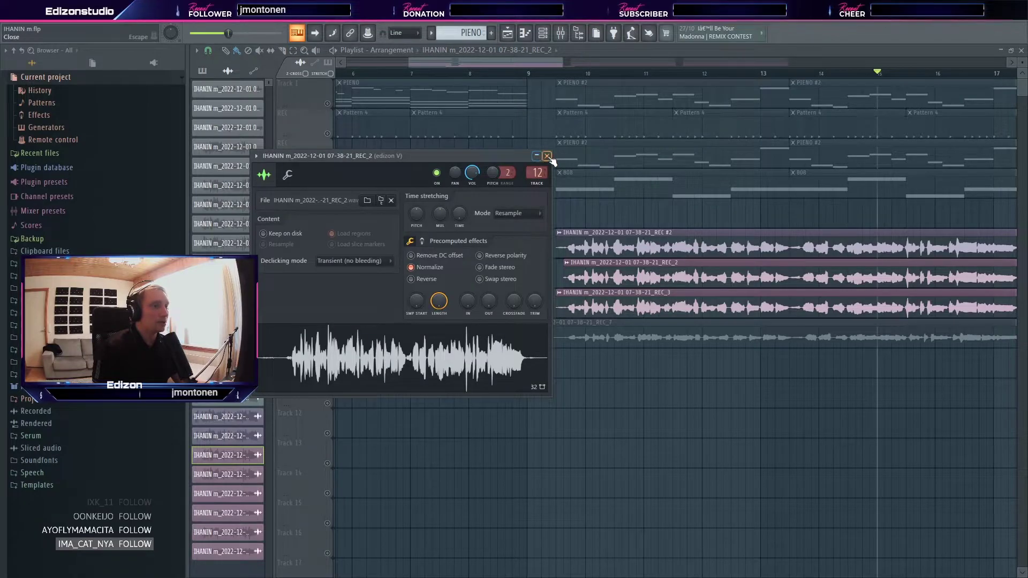
left_click(542, 161)
Step: Route the new REC_7 vocal clip to mixer track 12 (edizon V) and enable Normalize for it
double_click(634, 332)
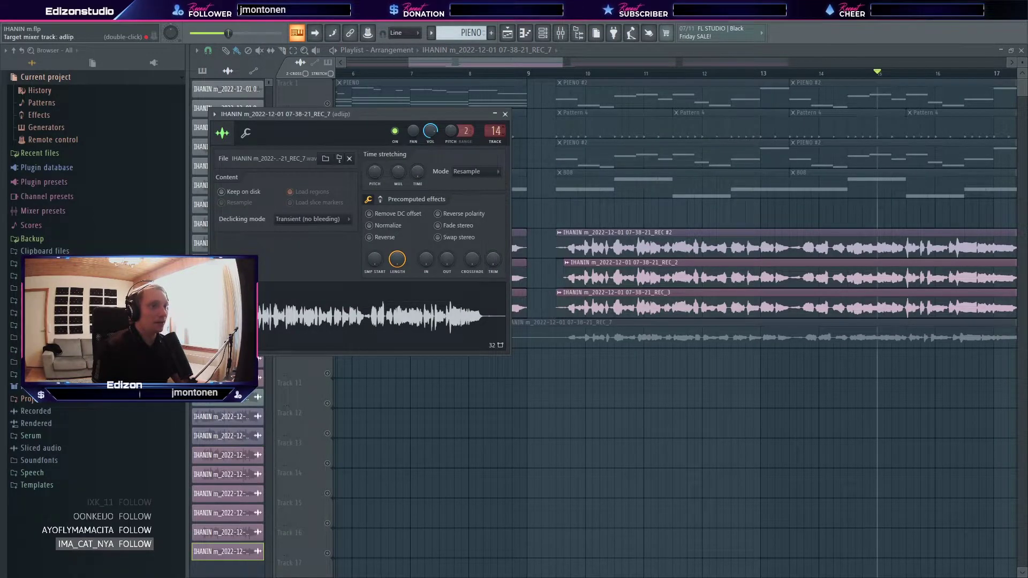
left_click(505, 114)
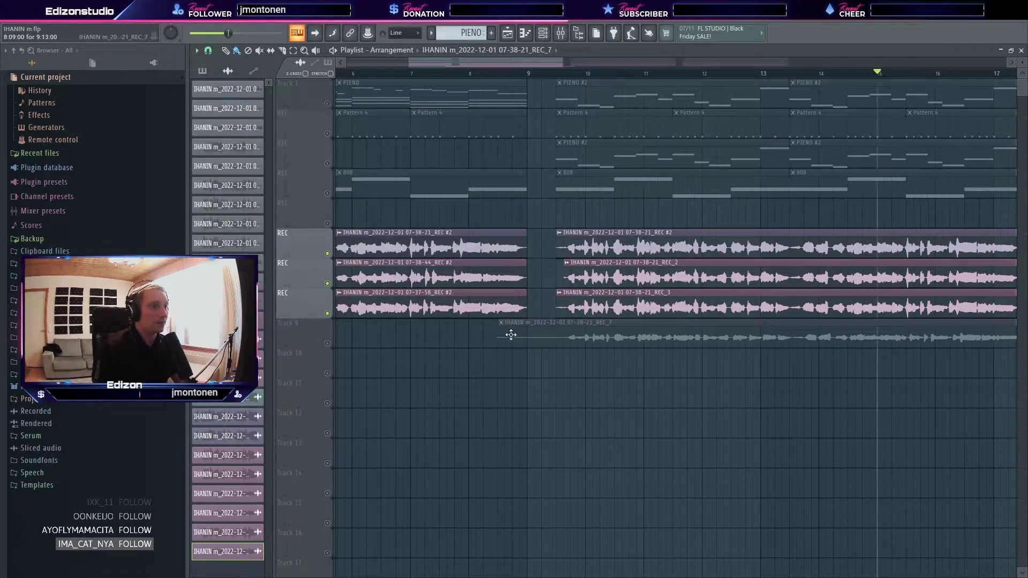
double_click(538, 341)
left_click(378, 226)
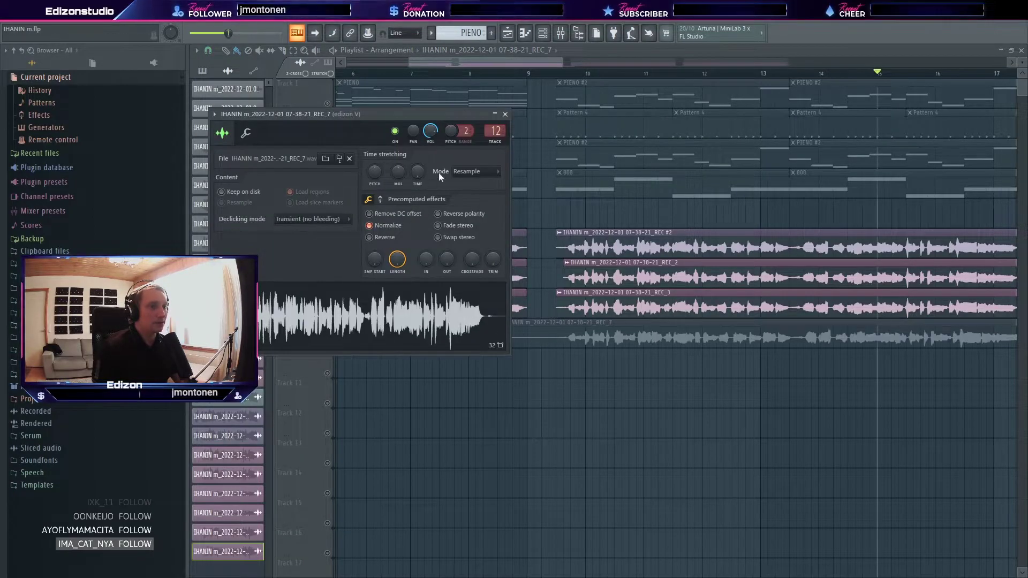
left_click(506, 114)
Step: Compare the new Track 9 vocal with the REC_2 track by swapping which one is muted during playback of the second section
left_click(327, 344)
left_click(328, 283)
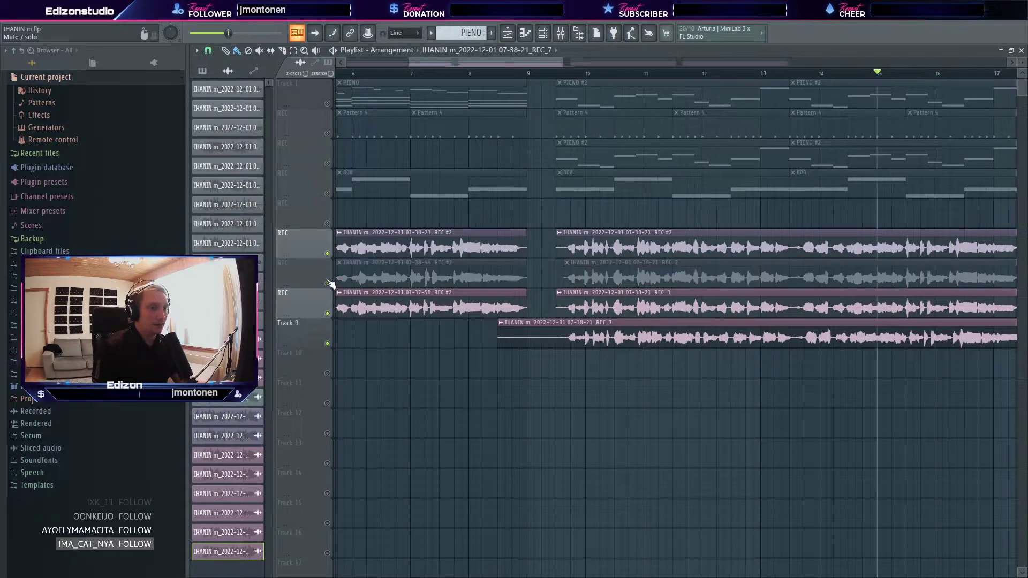
left_click(559, 73)
key("space")
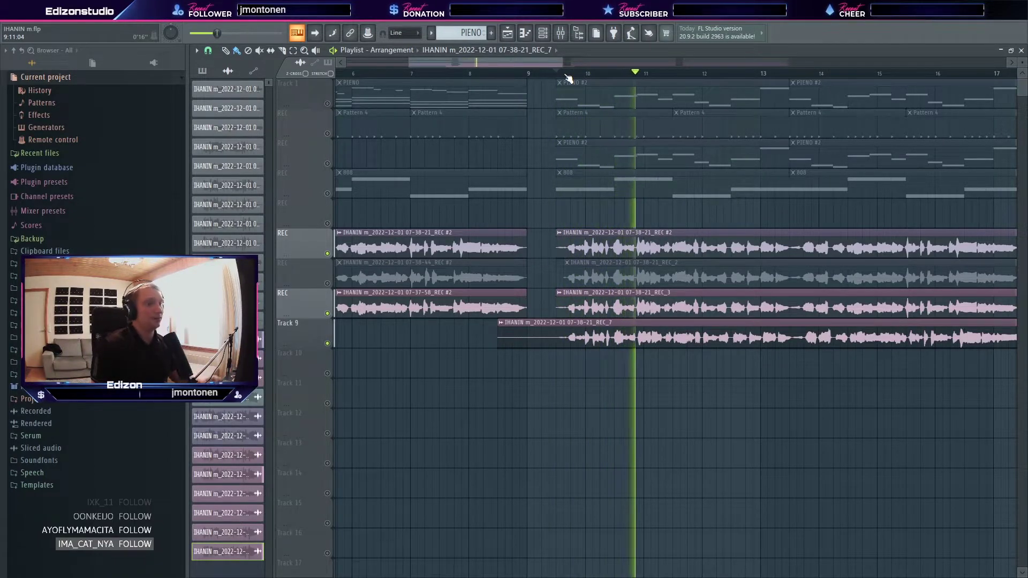
left_click(327, 343)
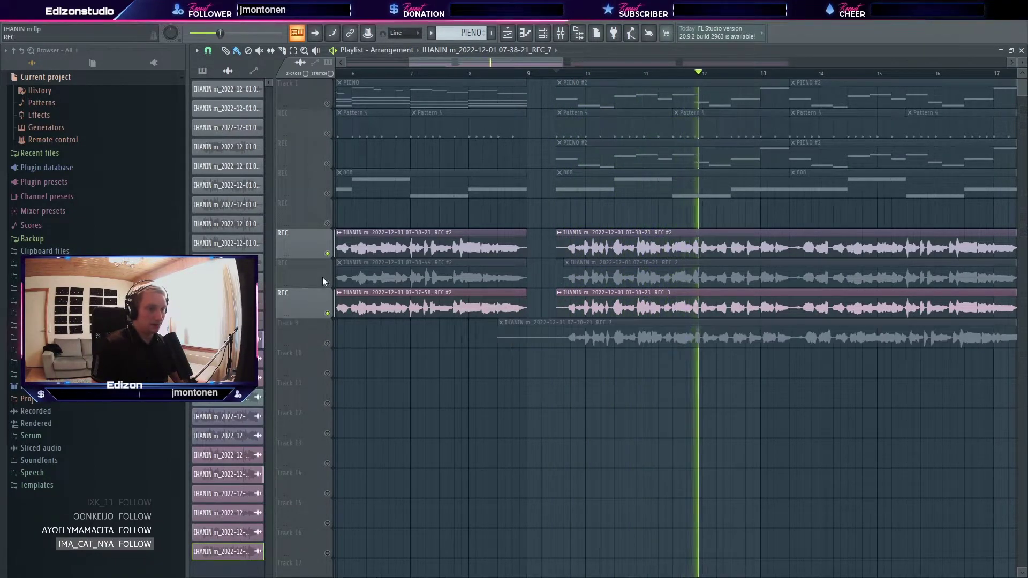
left_click(327, 283)
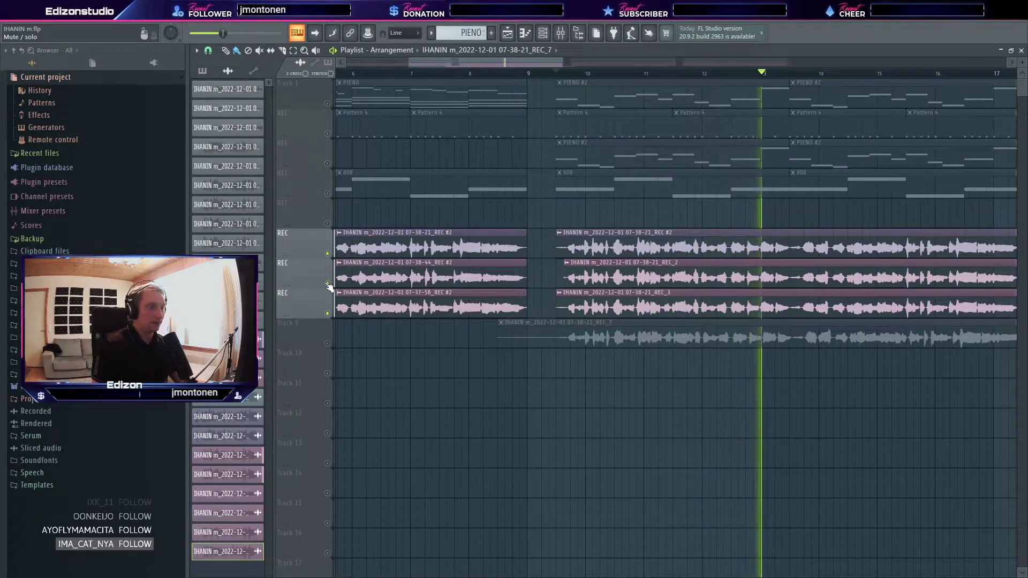
key("space")
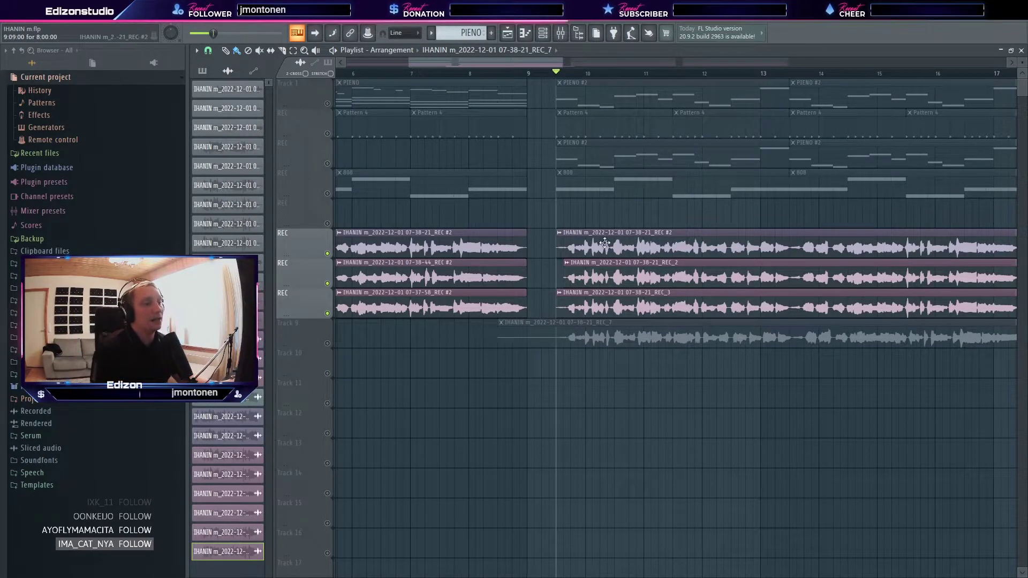
Step: Play the three soloed vocal layers from bar 7 to hear the end of the first section
mouse_move(561, 63)
left_mouse_down()
mouse_move(621, 70)
mouse_move(547, 67)
left_mouse_up()
left_click(537, 75)
key("space")
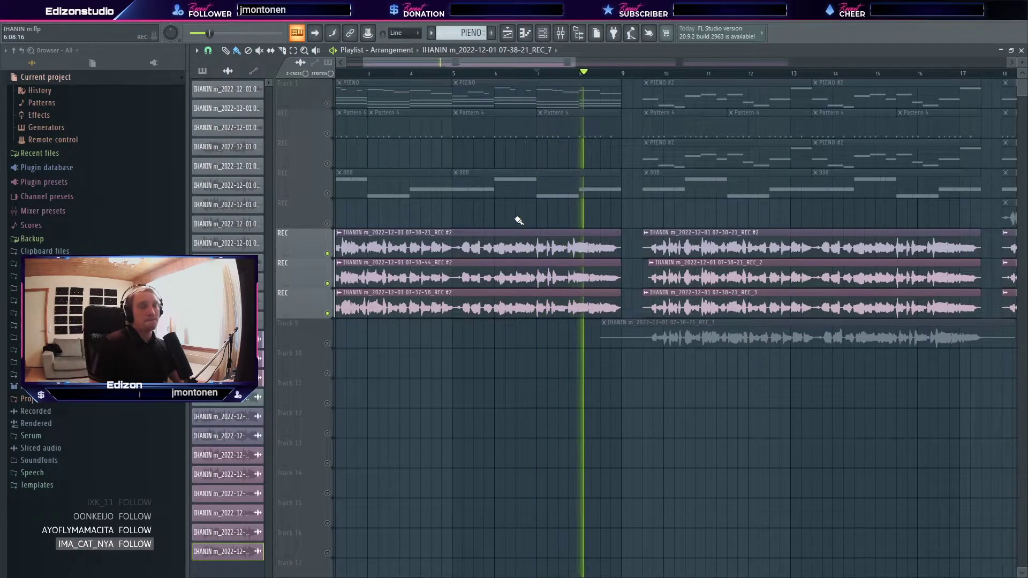
key("space")
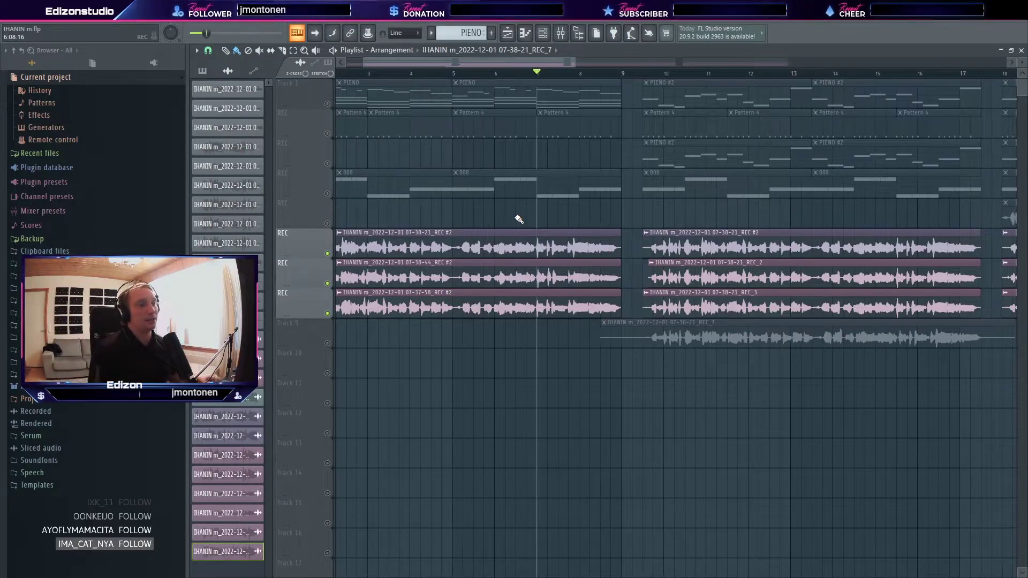
left_click_drag(574, 63, 632, 71)
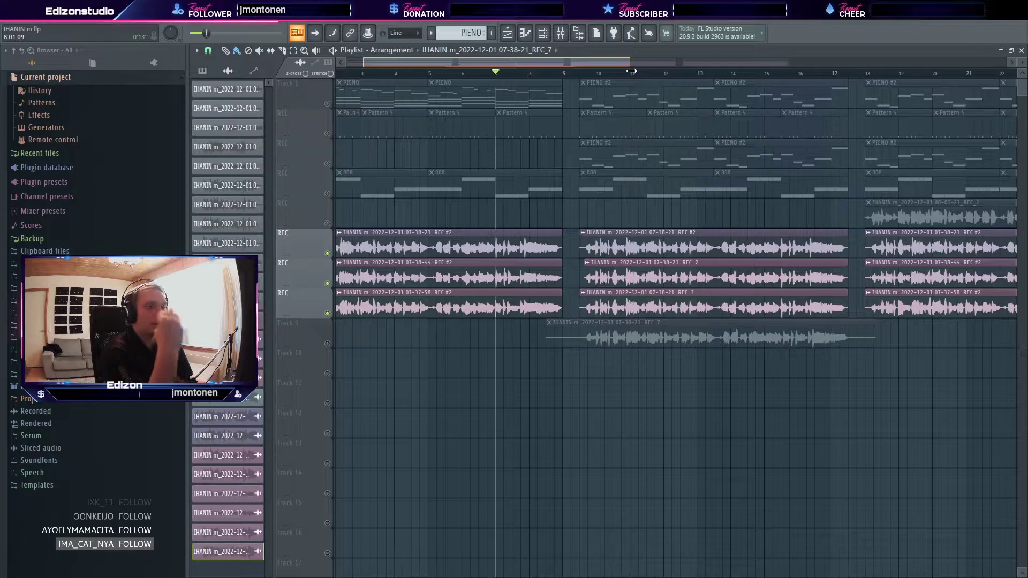
Step: Unmute all playlist tracks and delete the REC_7 vocal clip from Track 9
right_click(330, 225)
right_click(330, 225)
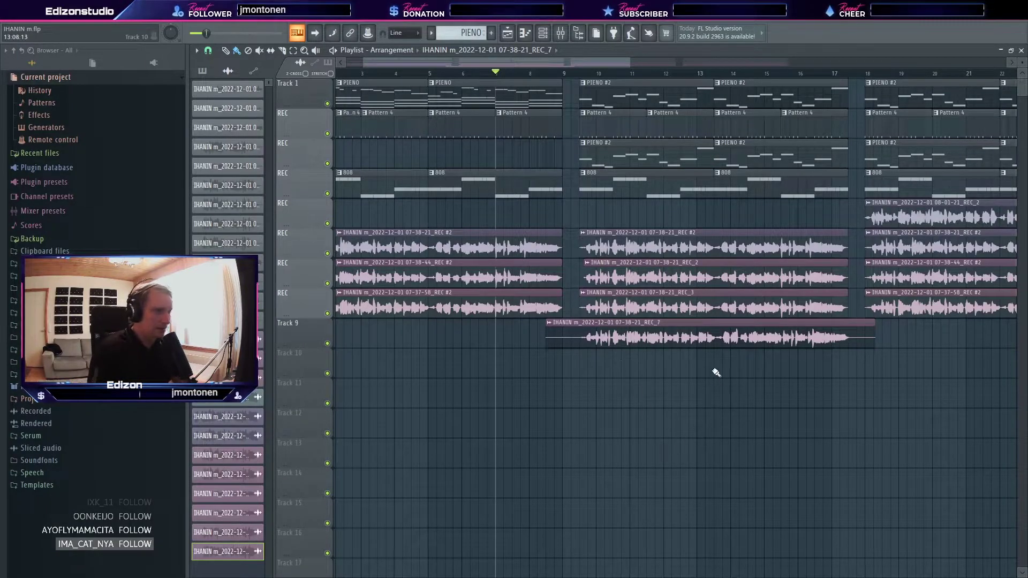
right_click(710, 341)
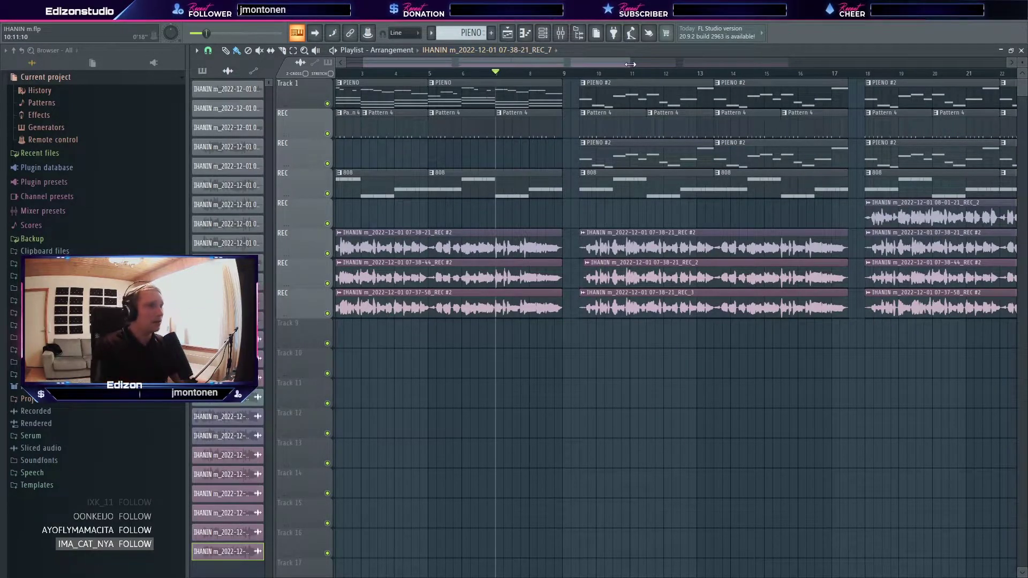
Step: Mute the two vocal tracks above REC_3, play the second section from bar 9, and check the REC_3 clip's channel settings
left_click_drag(631, 64, 663, 108)
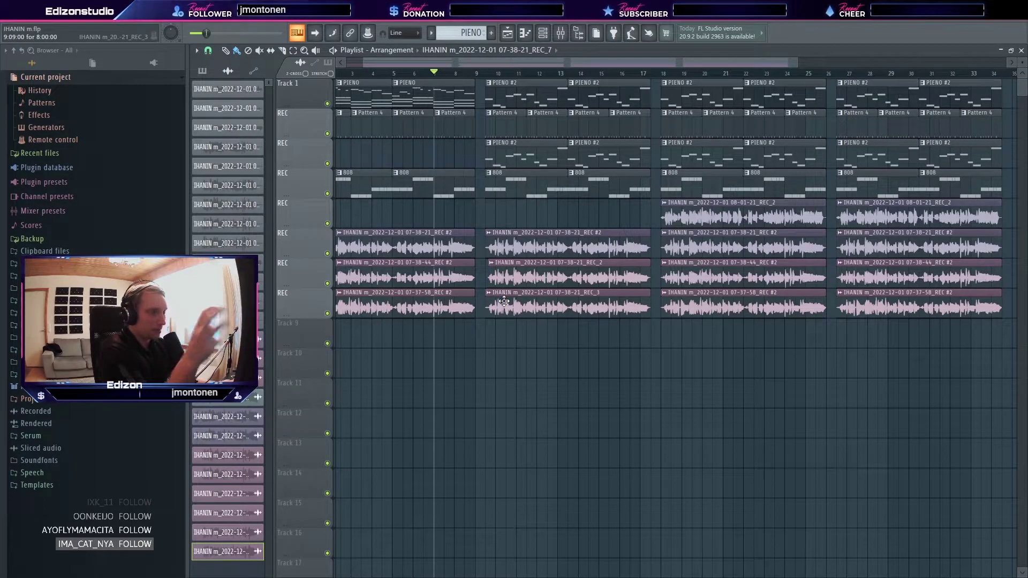
left_click(487, 75)
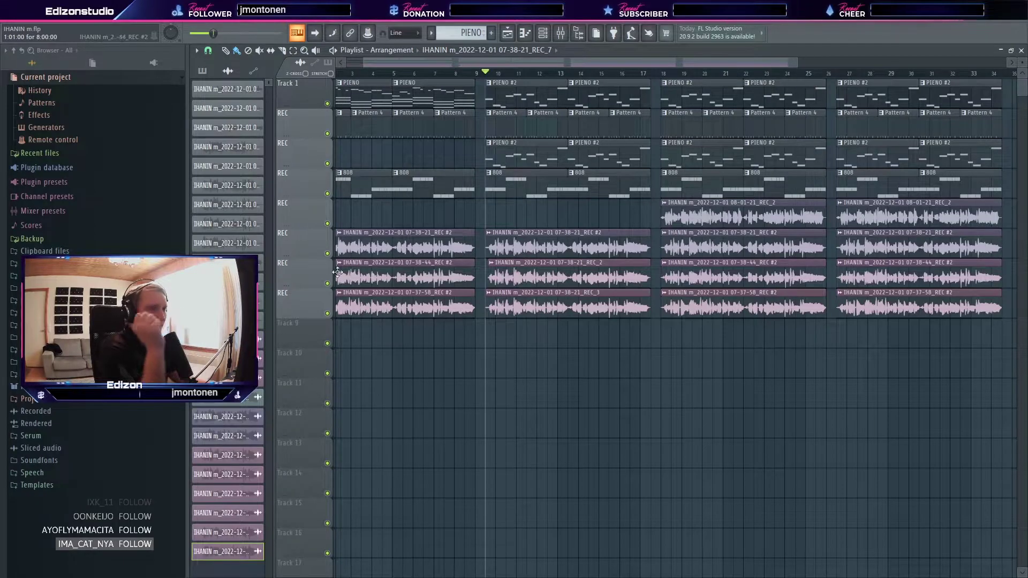
left_click(327, 253)
left_click(327, 283)
key("space")
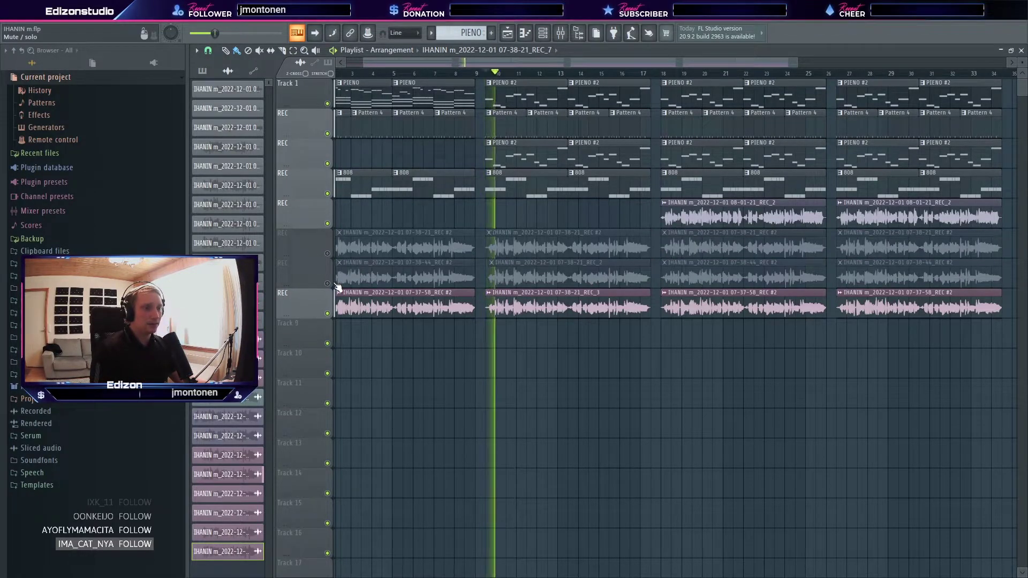
double_click(521, 300)
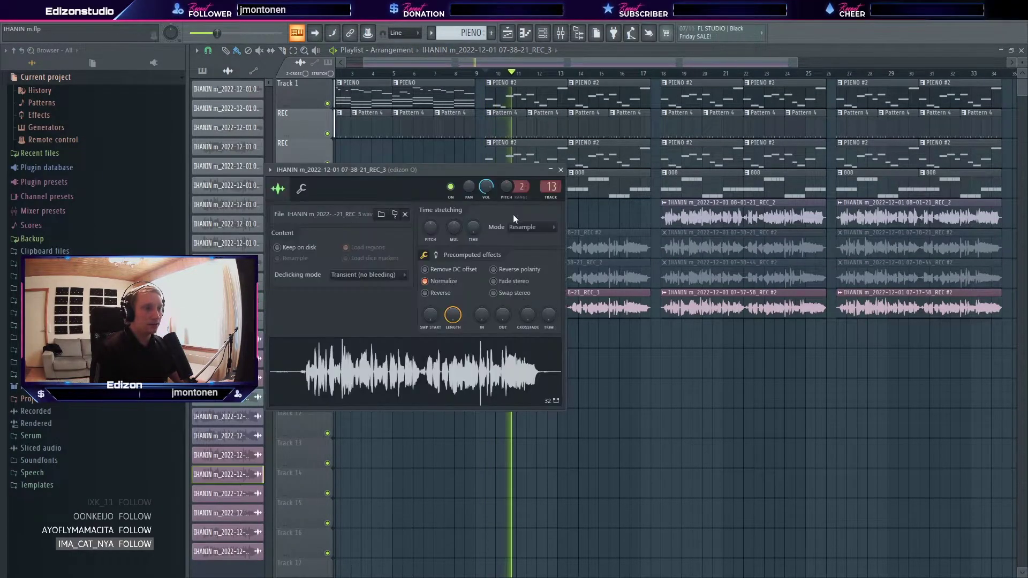
left_click(560, 172)
key("space")
Step: Route the REC_3 vocal clip to mixer track 11 (edizon) like the main vocal, and play it from bar 9
double_click(552, 281)
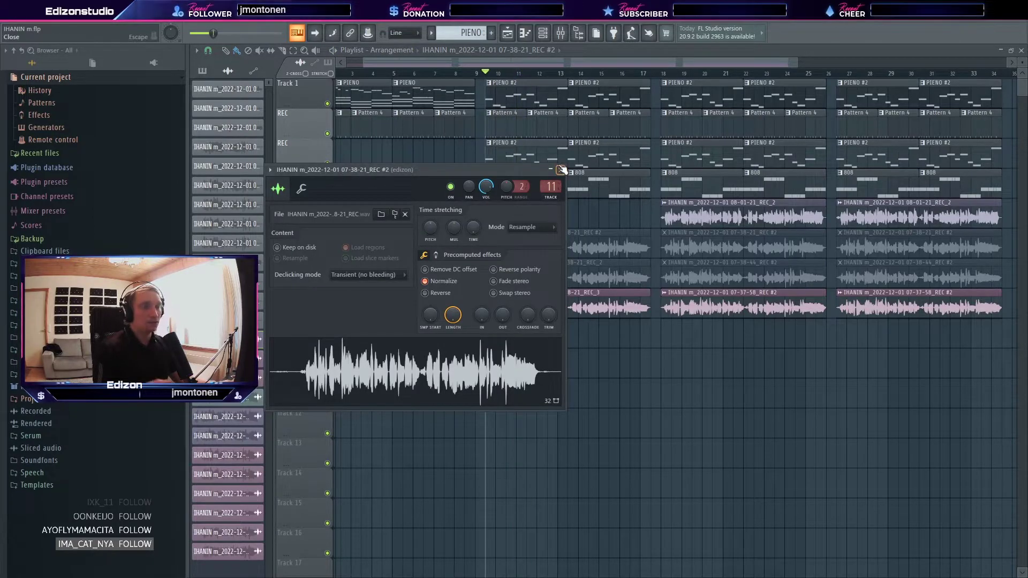
left_click(560, 172)
double_click(552, 294)
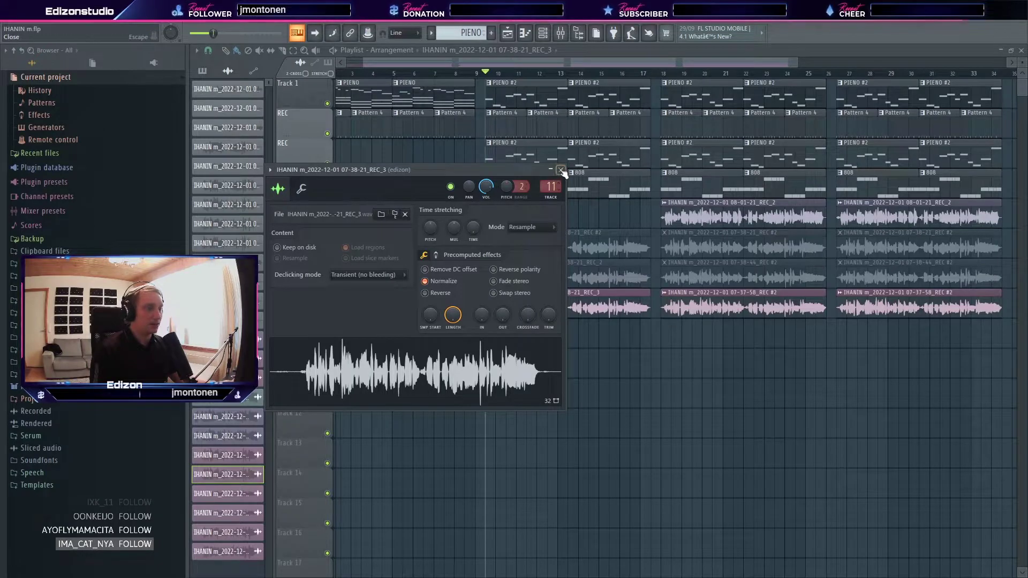
left_click(560, 169)
key("space")
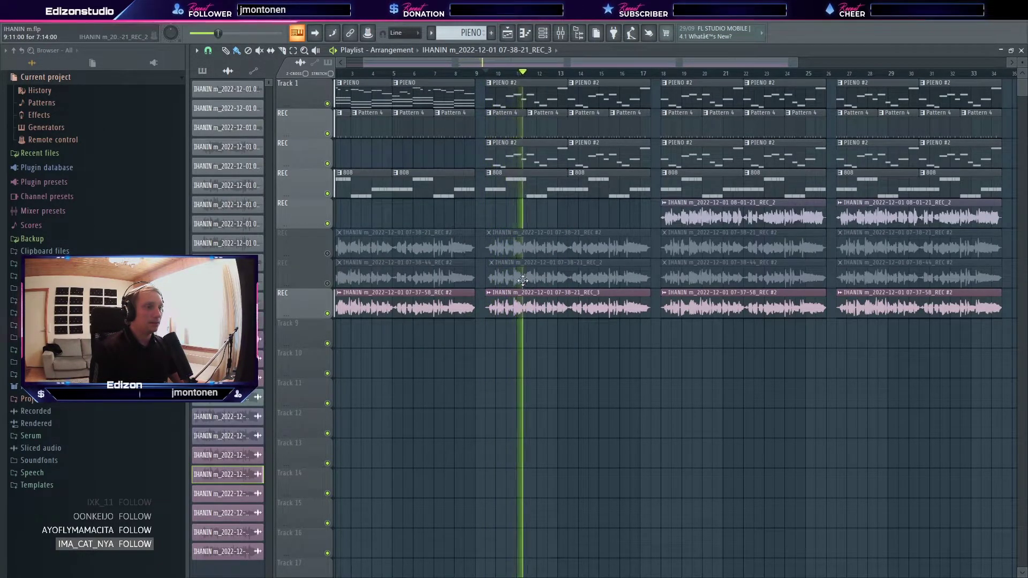
key("space")
Step: Route the REC_2 vocal clip to mixer track 11 (edizon) and play it with the other two vocal layers muted
left_click(328, 314)
double_click(529, 271)
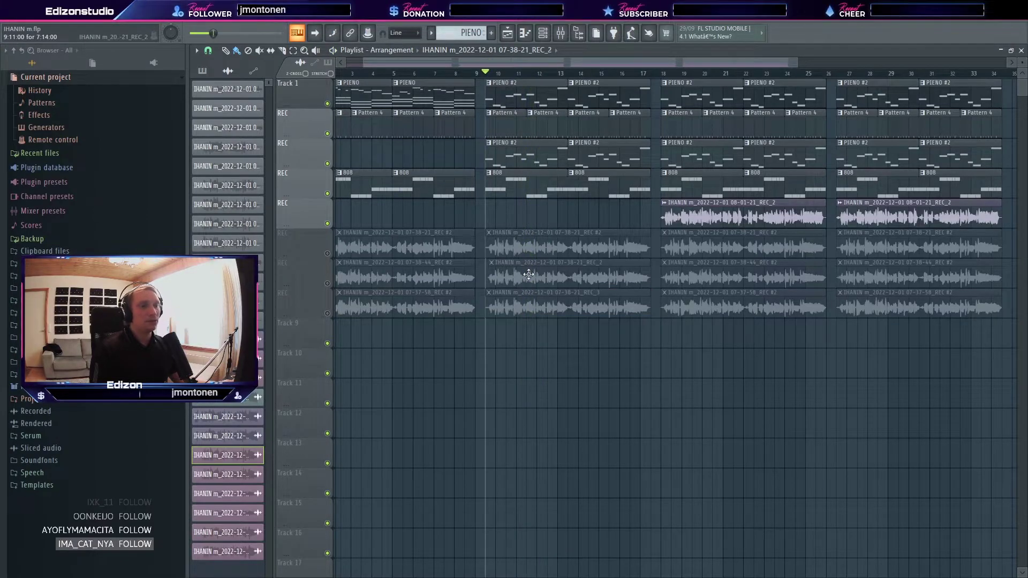
key("Escape")
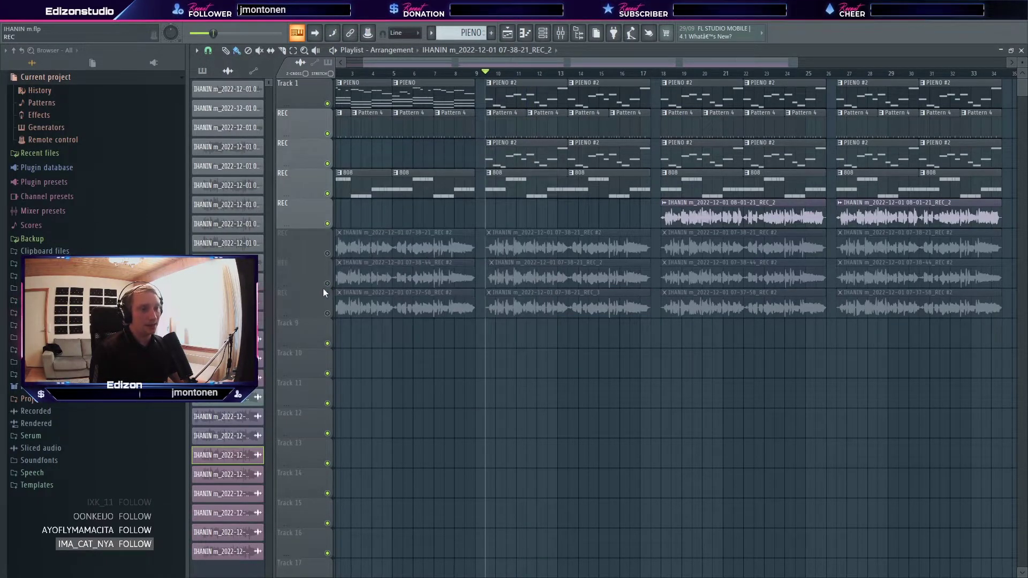
left_click(329, 284)
key("space")
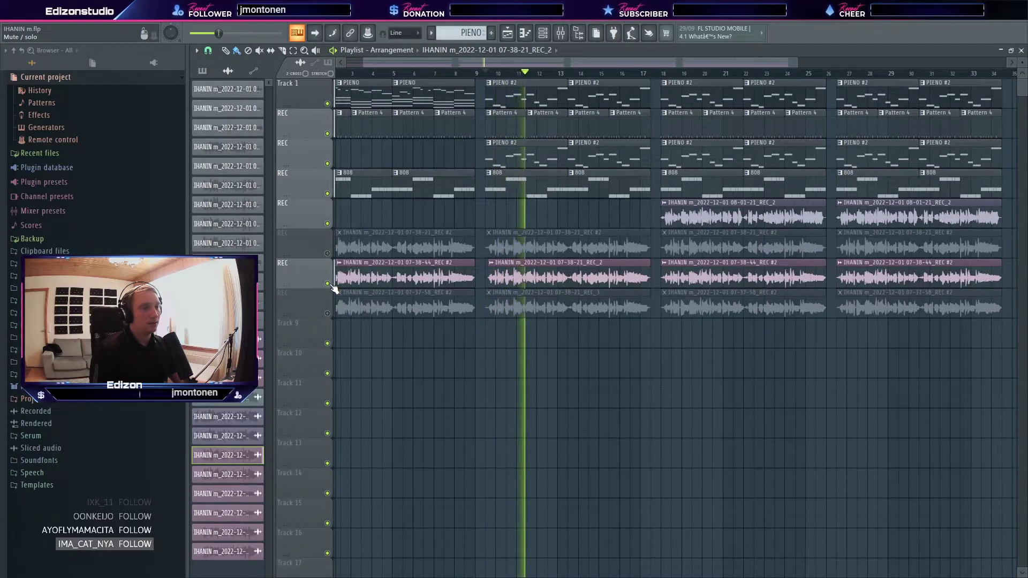
left_click(327, 284)
key("space")
Step: Play the main REC #2 vocal layer from bar 9 with its two doubles muted
left_click(328, 254)
key("space")
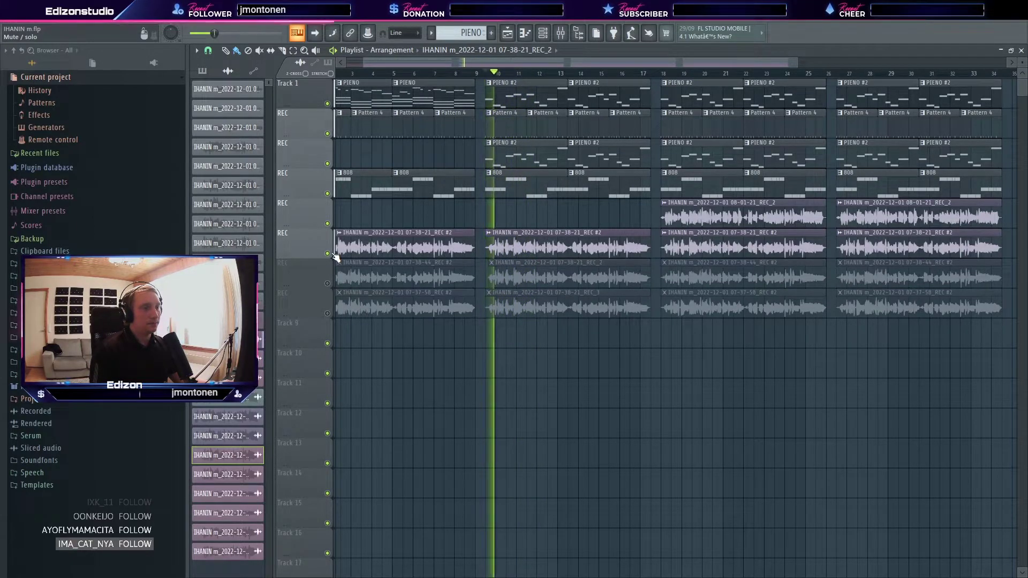
key("space")
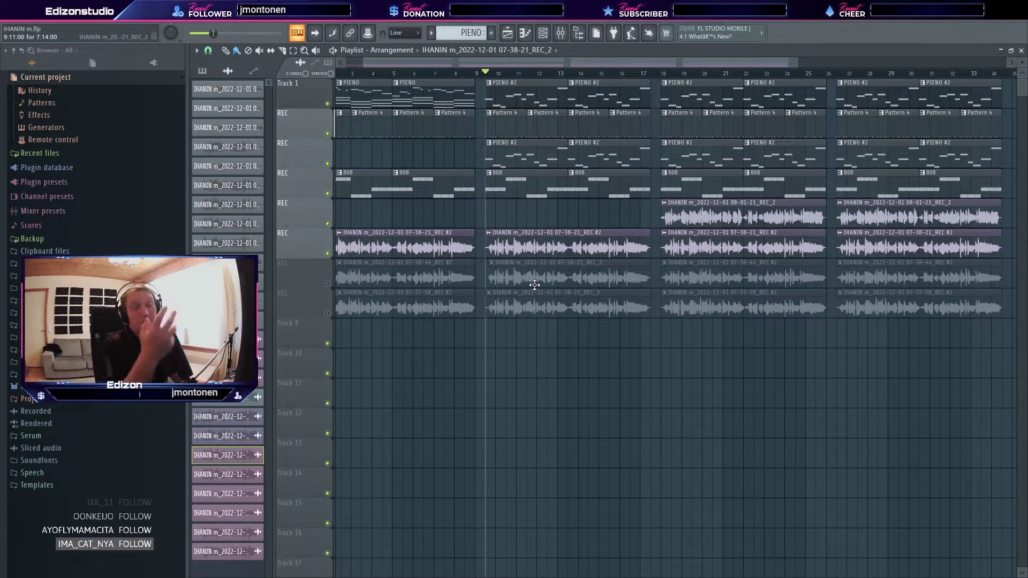
Step: Route the REC_2 clip back to mixer track 12 (edizon V) and the REC_3 clip back to track 13 (edizon O)
double_click(534, 285)
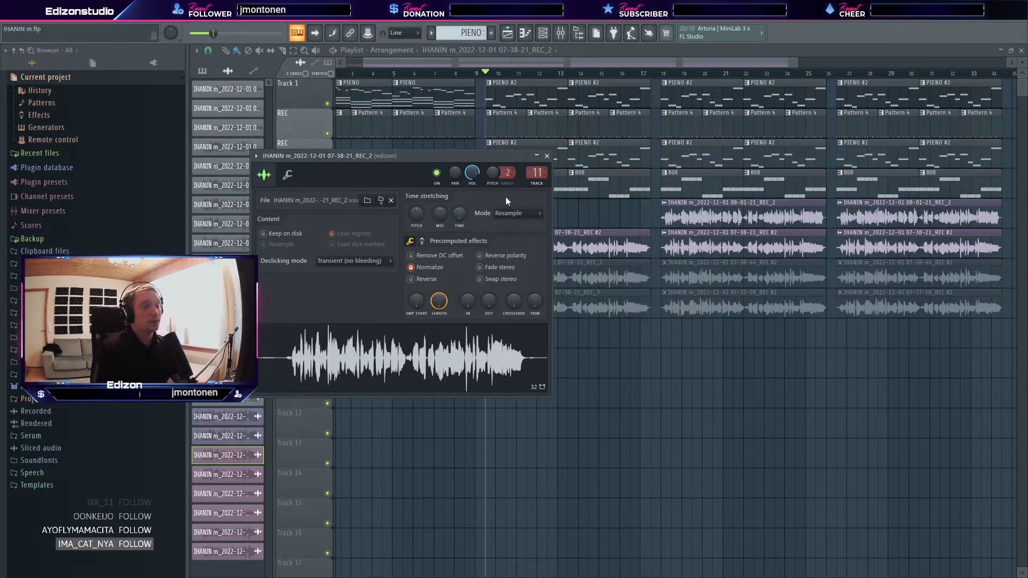
left_click(546, 156)
double_click(566, 294)
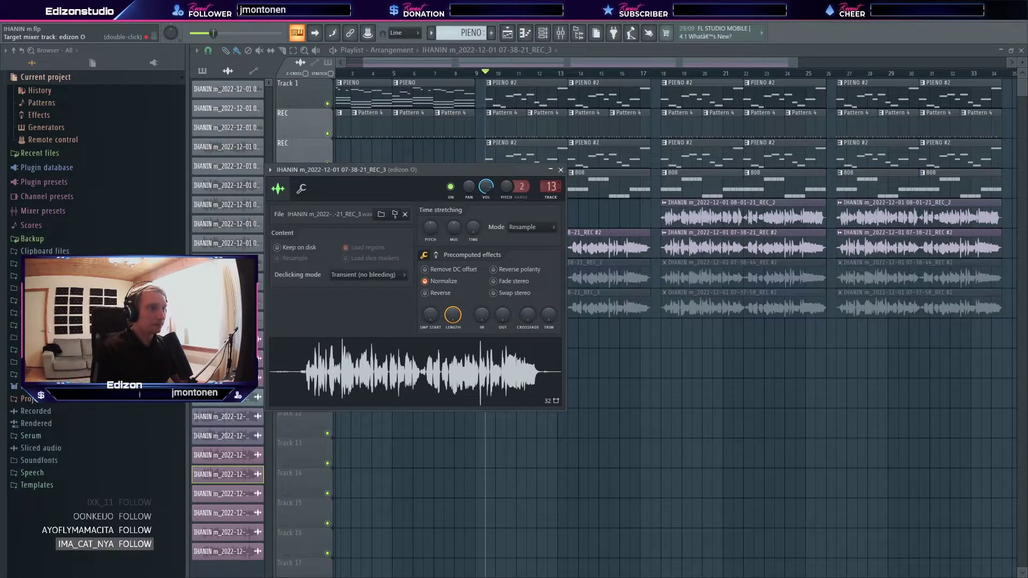
left_click(560, 169)
double_click(572, 265)
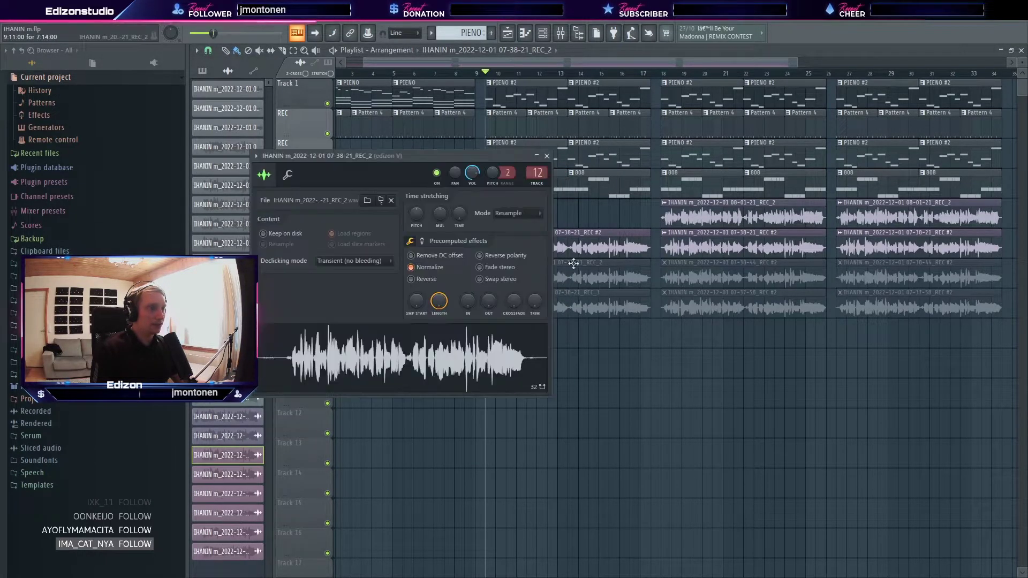
left_click(545, 156)
left_click(558, 241)
double_click(558, 241)
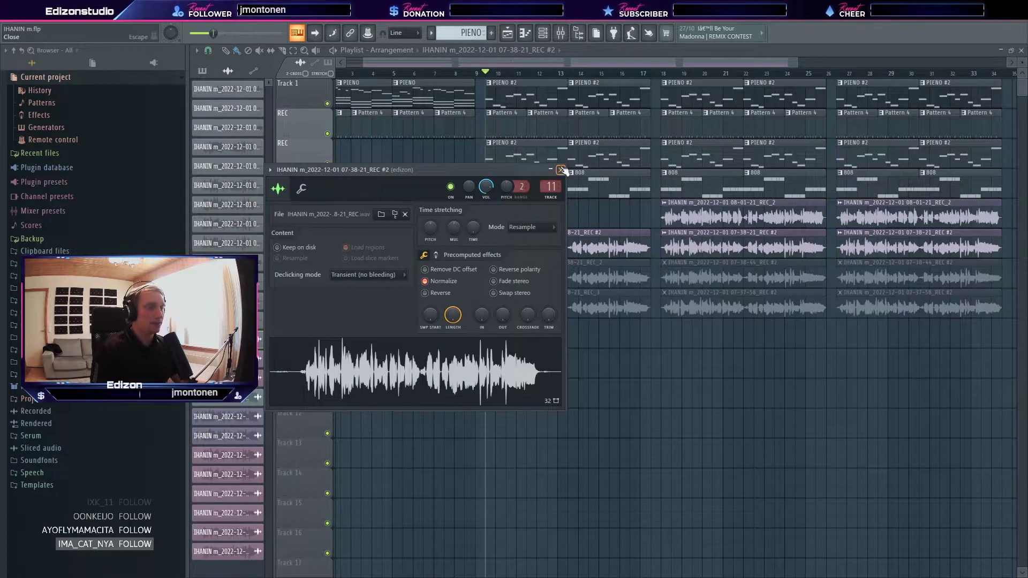
left_click(563, 170)
Step: Add the Pitcher effect to slot 7 of the edizon mixer track and set its scale to D minor
left_click(561, 33)
double_click(876, 139)
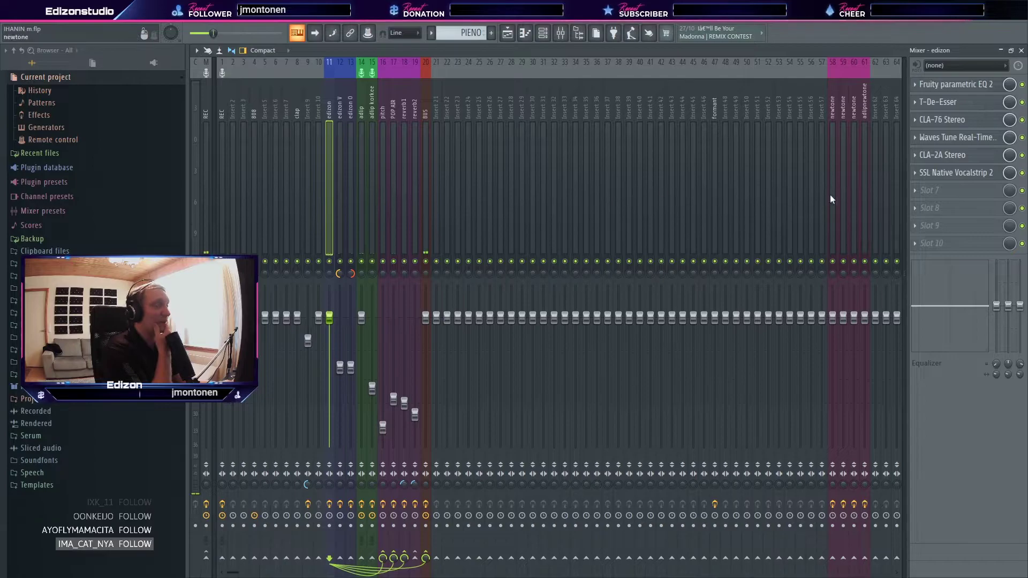
left_click(967, 196)
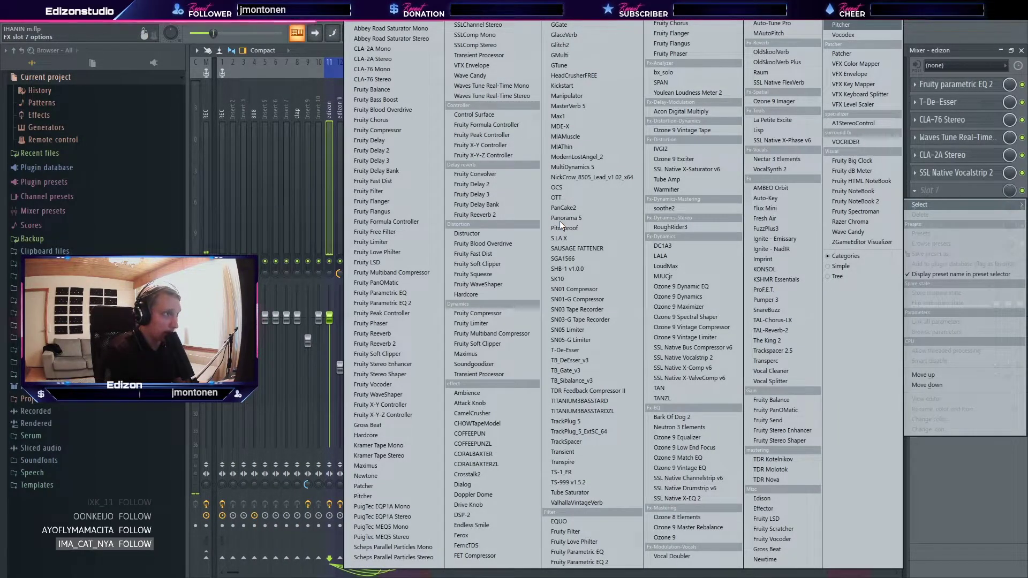
left_click(841, 24)
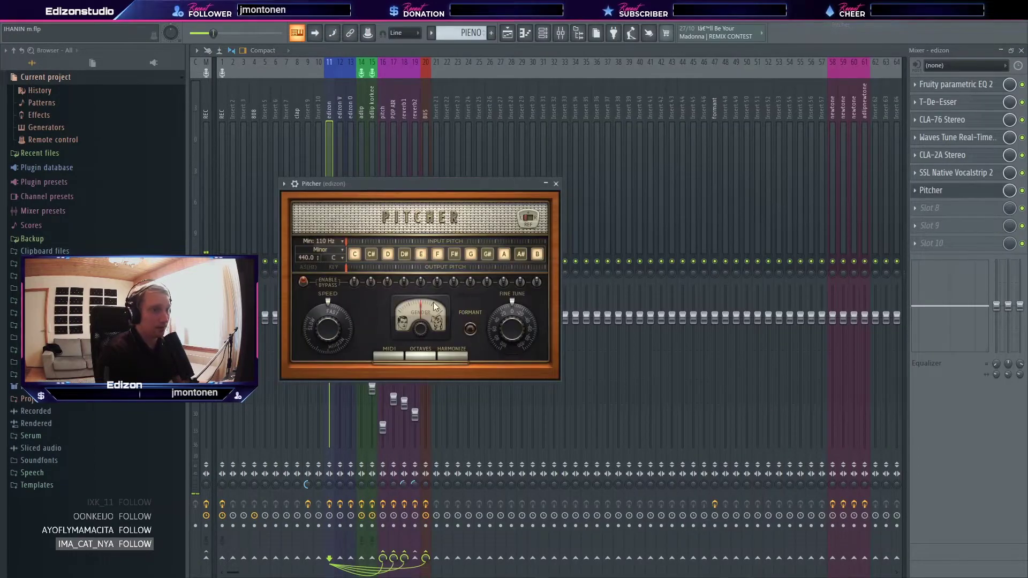
left_click(331, 252)
left_click(378, 230)
left_click(336, 259)
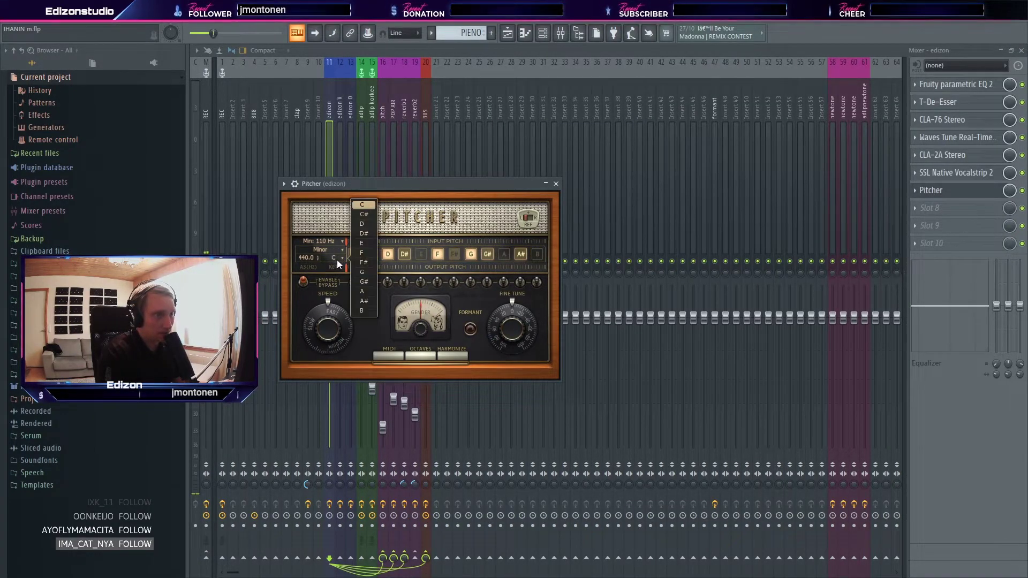
left_click(360, 226)
Step: Enable Formant in Pitcher and try different Gender settings on the vocal during playback
left_click(470, 329)
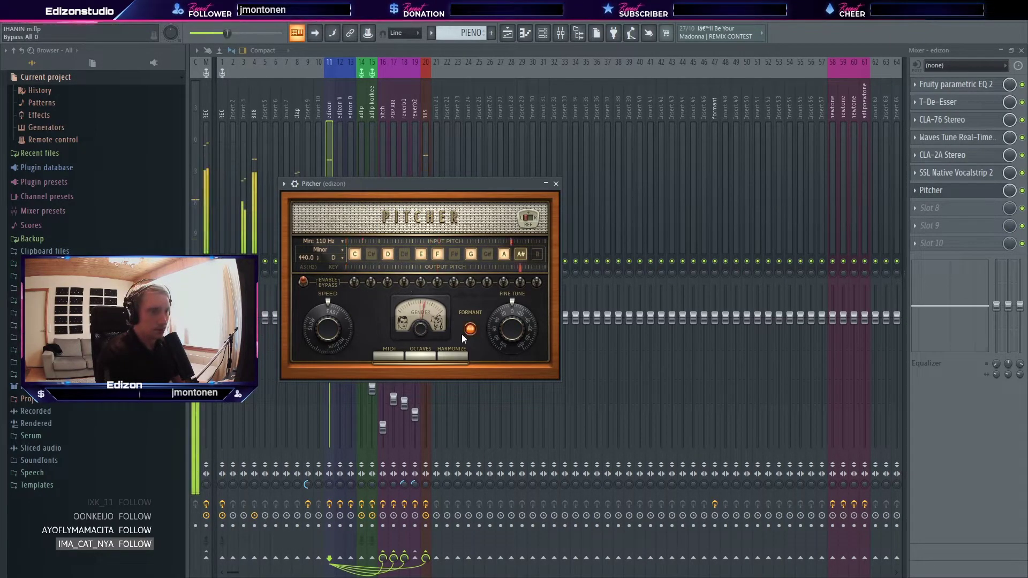
mouse_move(420, 327)
left_mouse_down()
mouse_move(420, 303)
mouse_move(421, 341)
left_mouse_up()
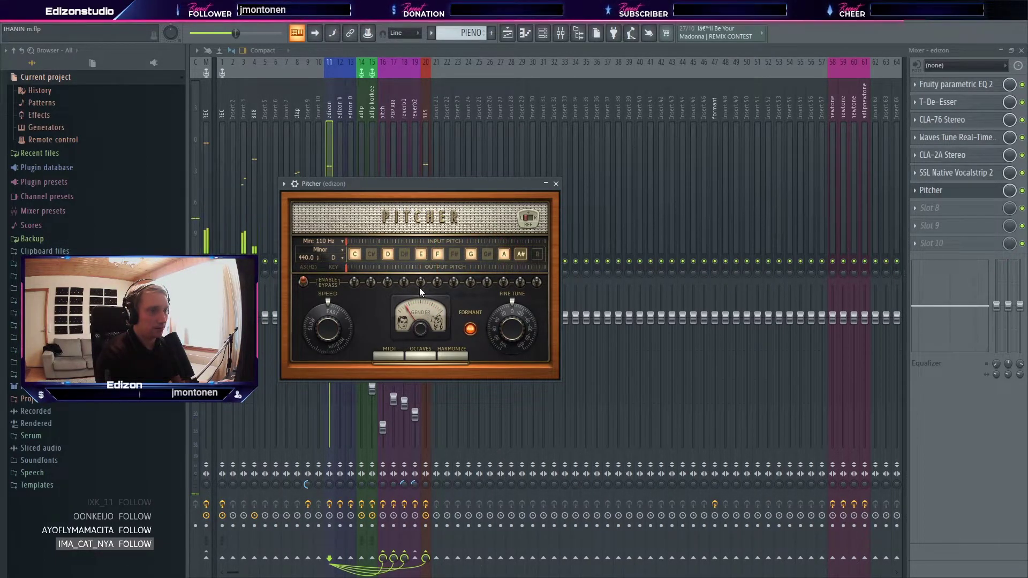
left_click(213, 34)
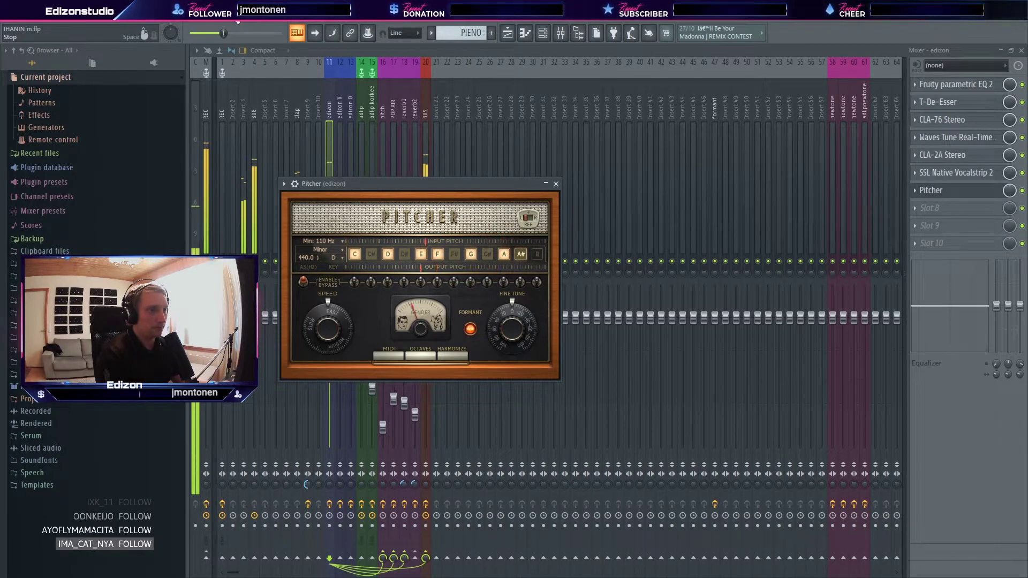
left_click(234, 16)
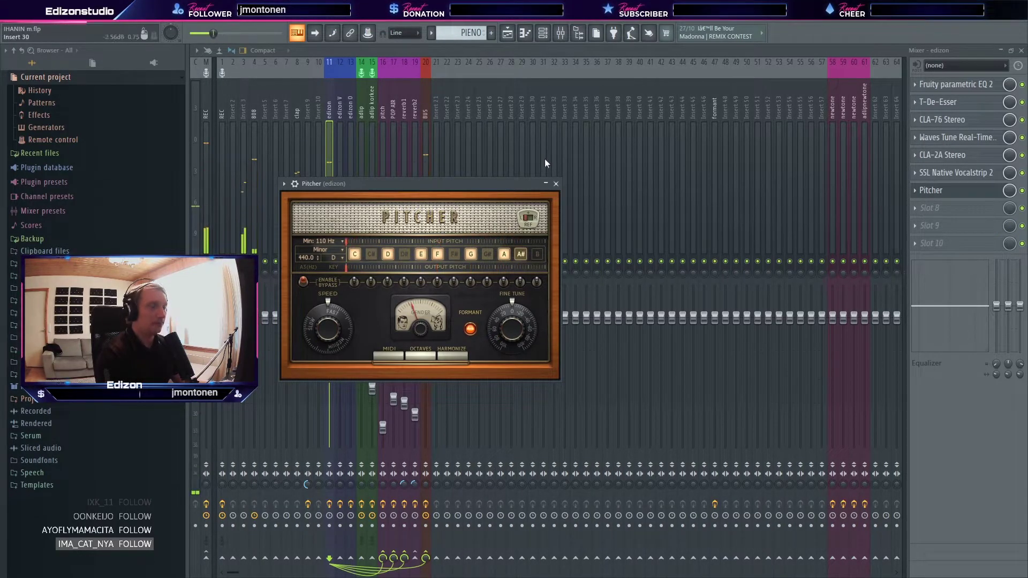
left_click(557, 184)
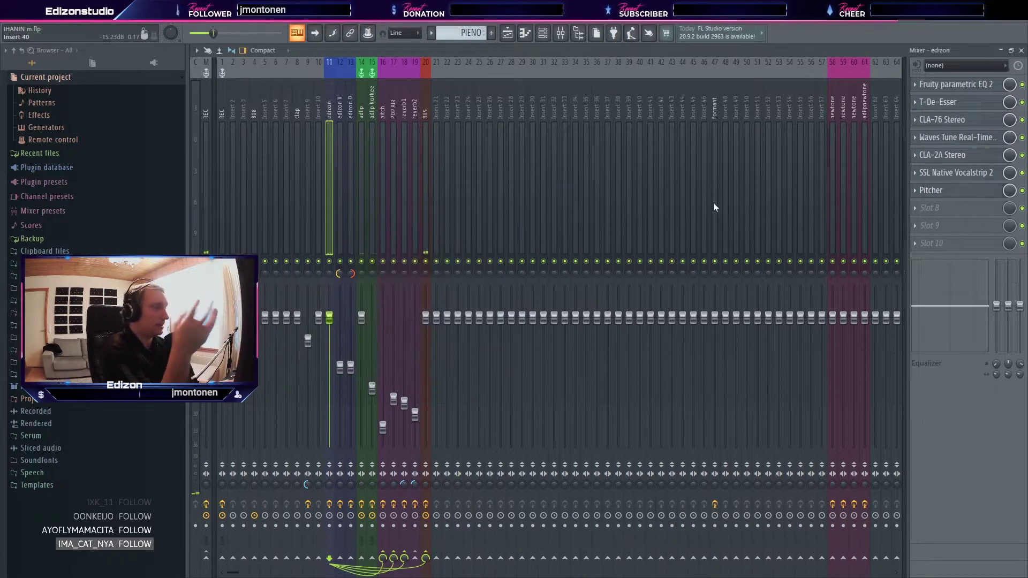
Step: Delete the Pitcher plugin from the edizon mixer track
right_click(920, 206)
left_click(921, 216)
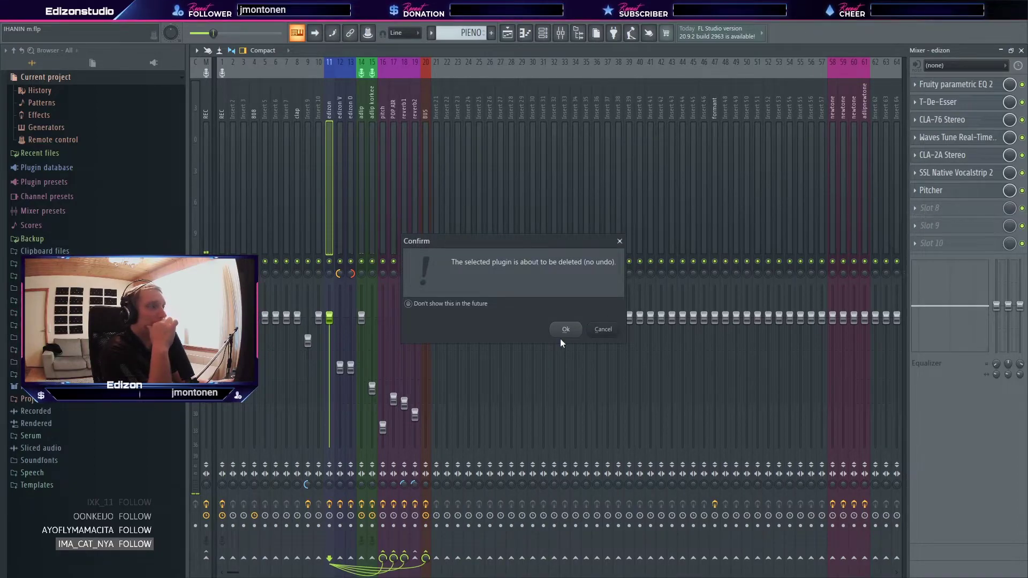
left_click(564, 328)
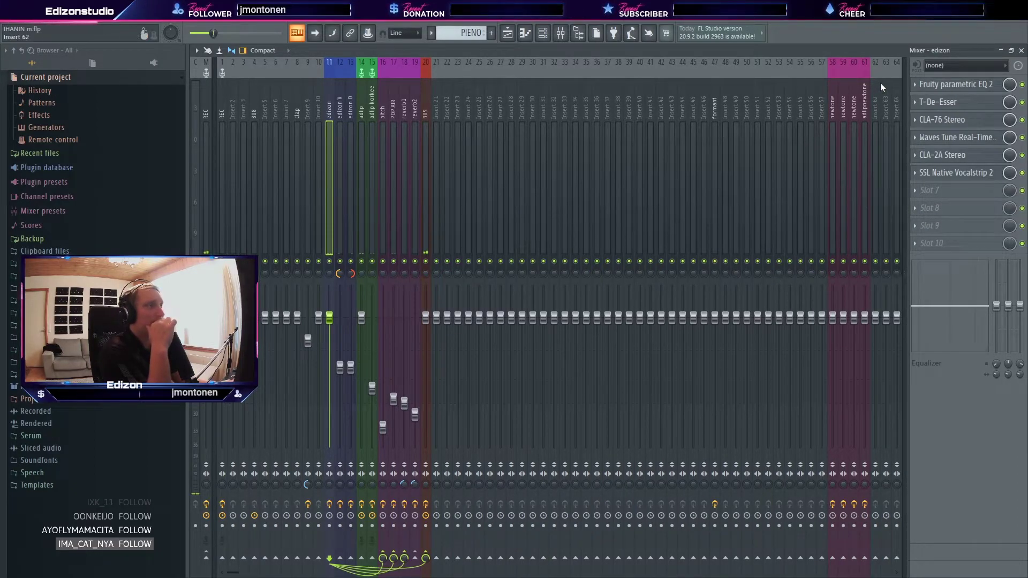
Step: Check the effects loaded on mixer track 47 (formant) and return to the playlist
left_click(725, 125)
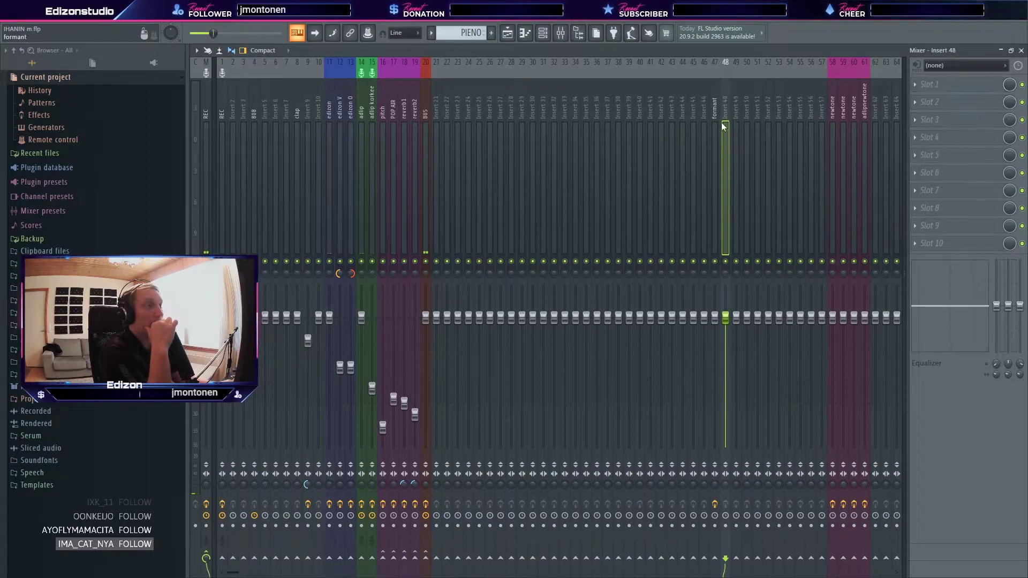
left_click(717, 126)
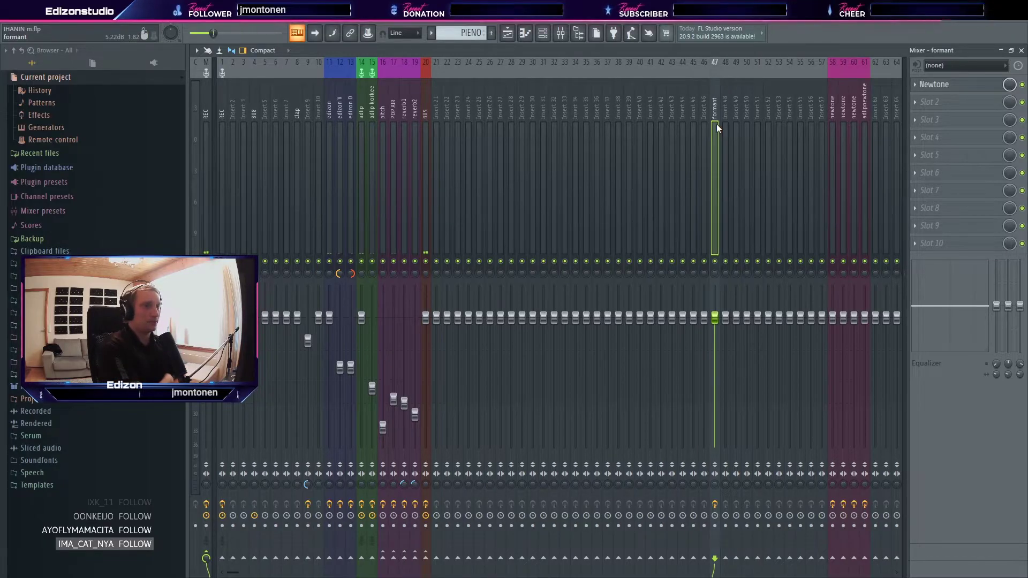
left_click(1002, 51)
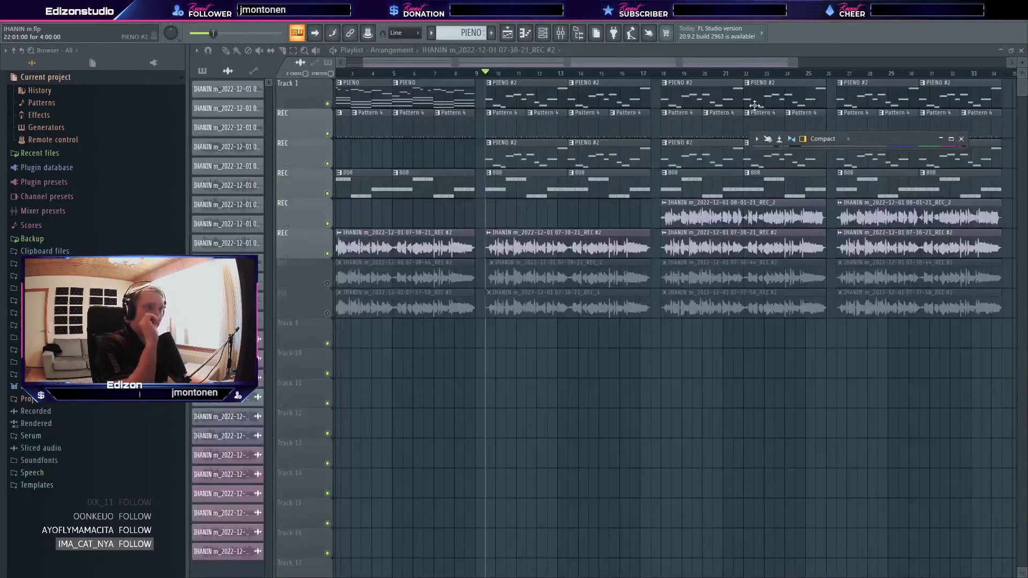
Step: Place the playhead at bar 18 and leave the four vocal tracks unmuted with the four instrumental tracks muted
right_click(328, 224)
right_click(328, 224)
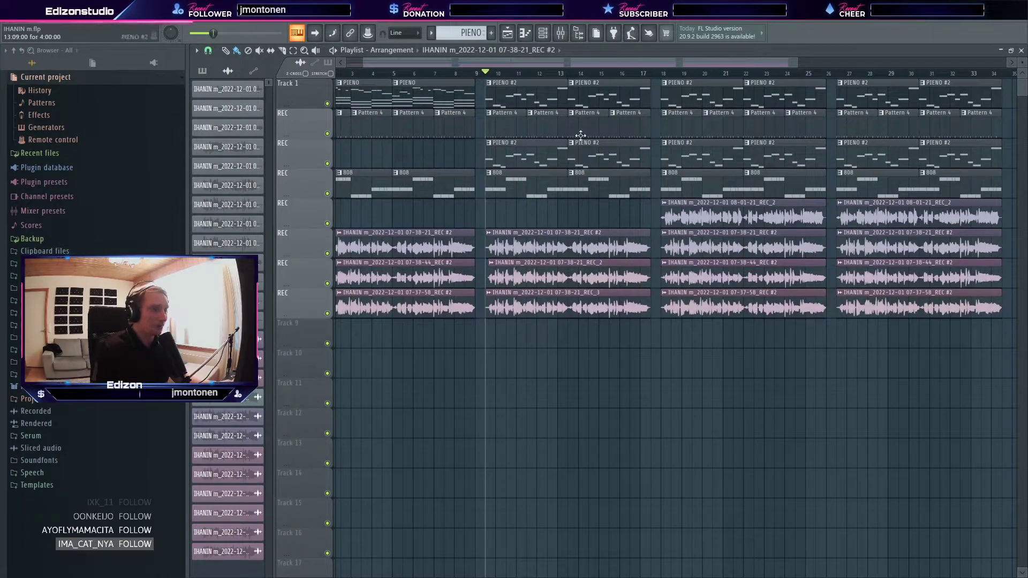
left_click_drag(598, 65, 657, 63)
left_click(571, 74)
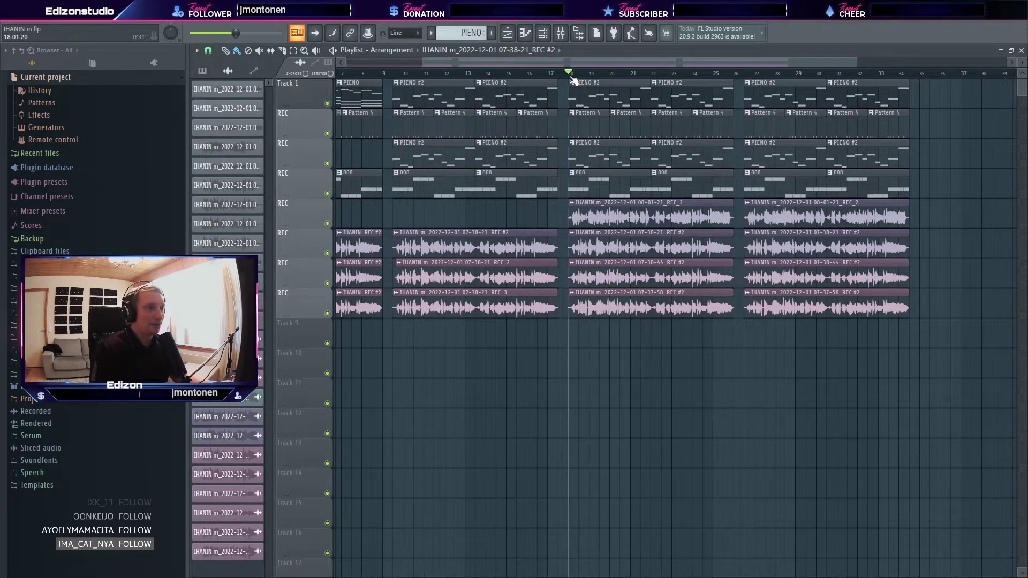
left_click_drag(332, 196, 331, 103)
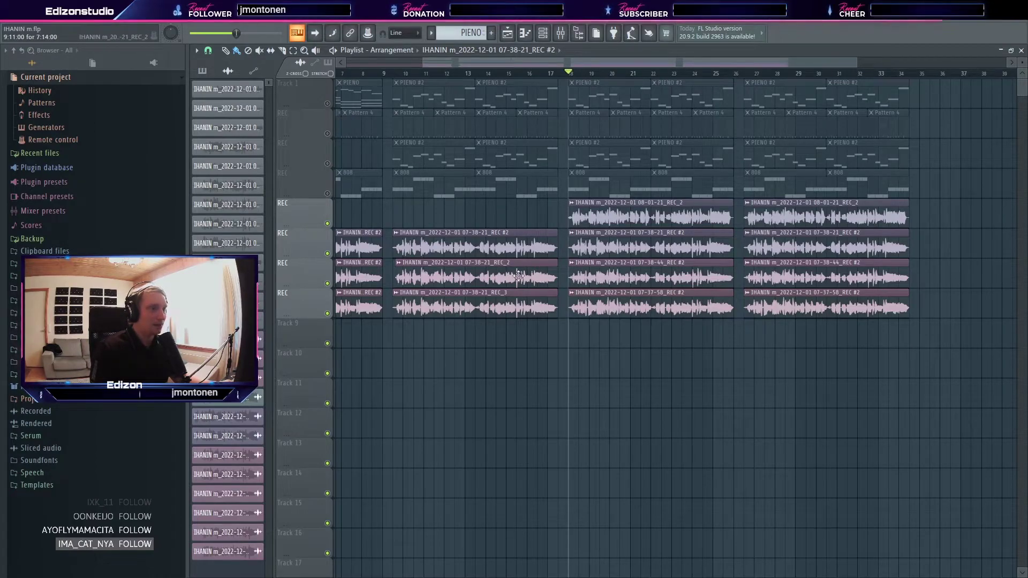
Step: Play the layered vocals from bar 18 and check the levels and effects of the edizon and BUS mixer tracks
key("space")
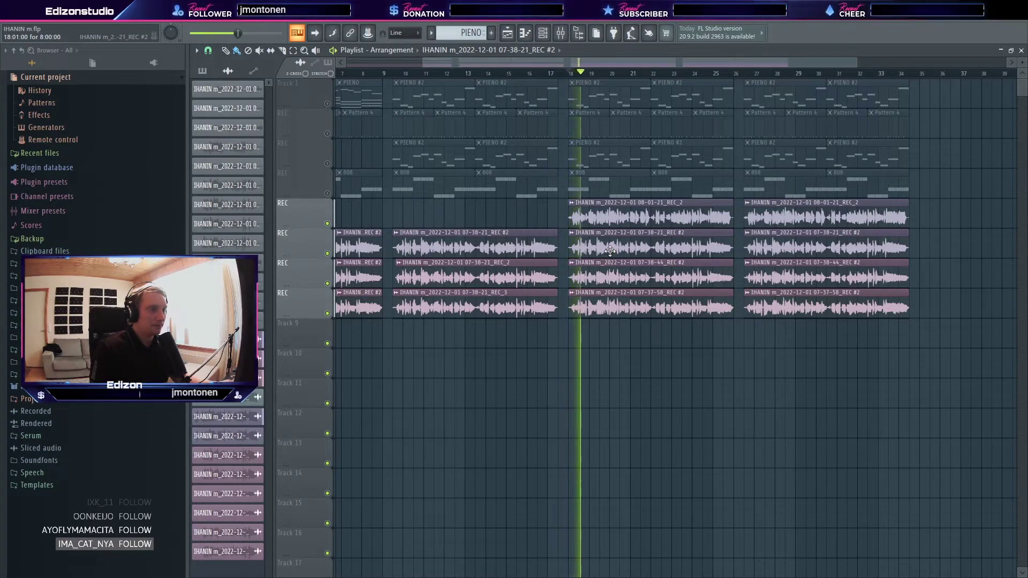
left_click(560, 35)
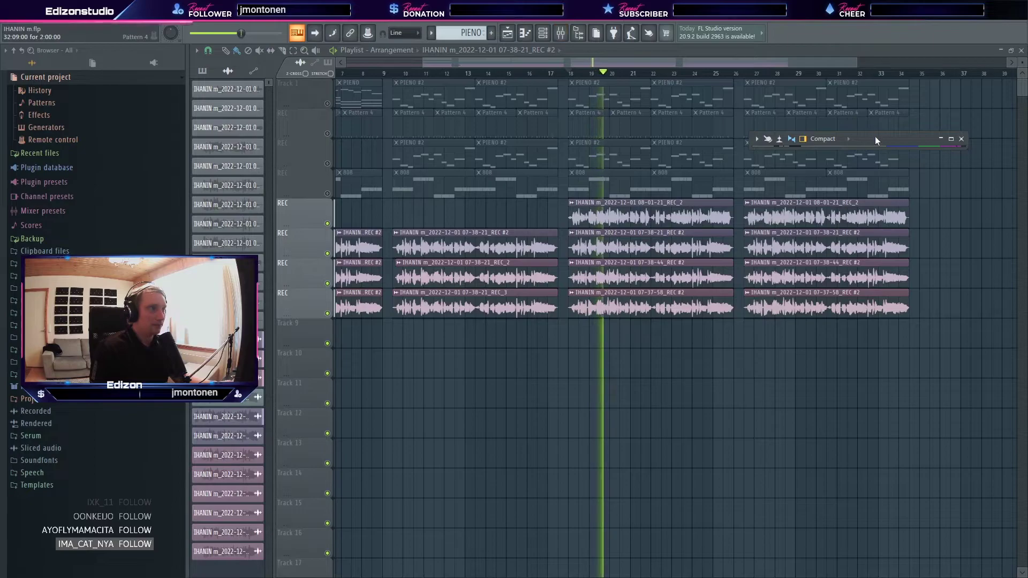
double_click(876, 139)
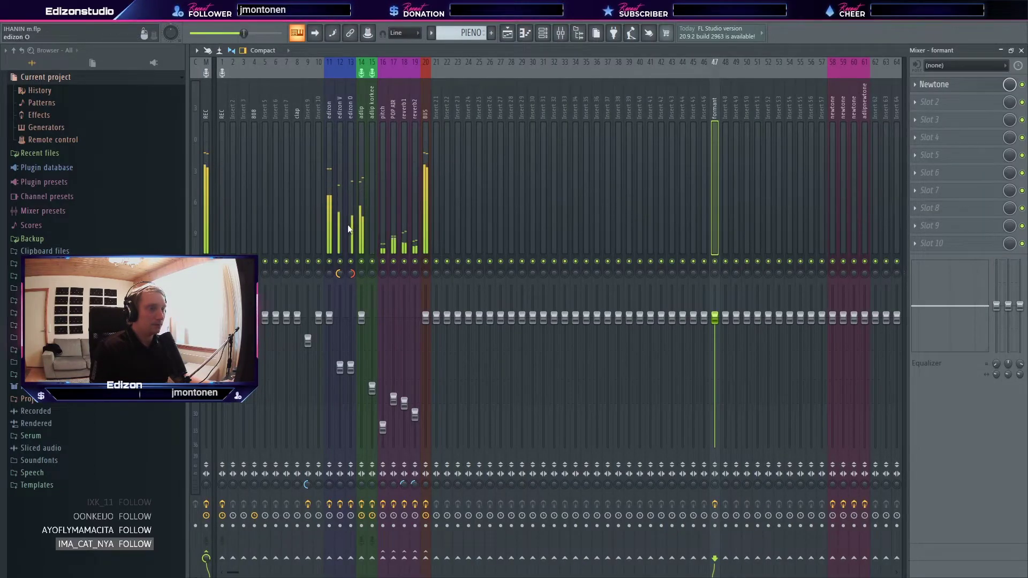
left_click(383, 177)
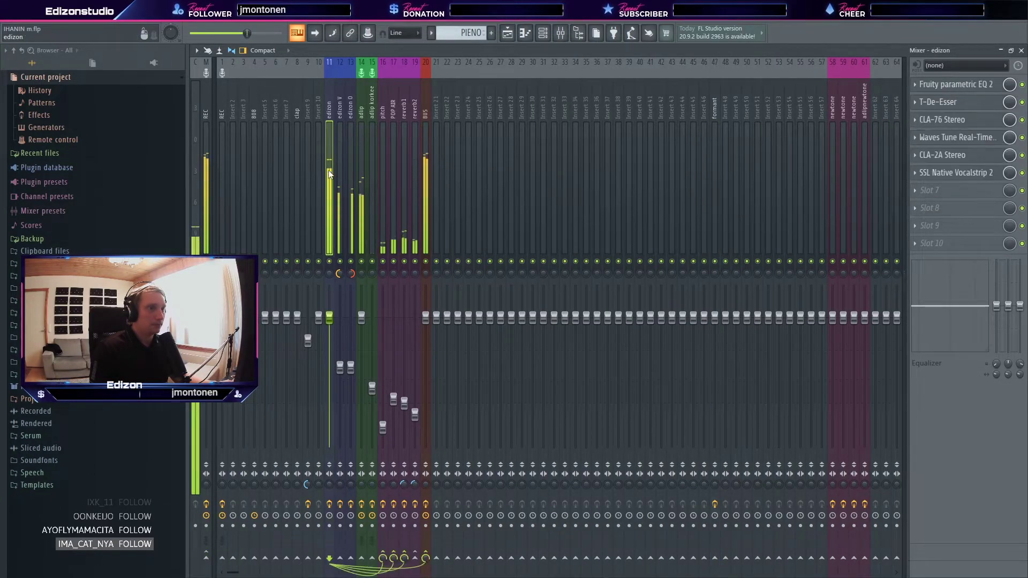
left_click(426, 173)
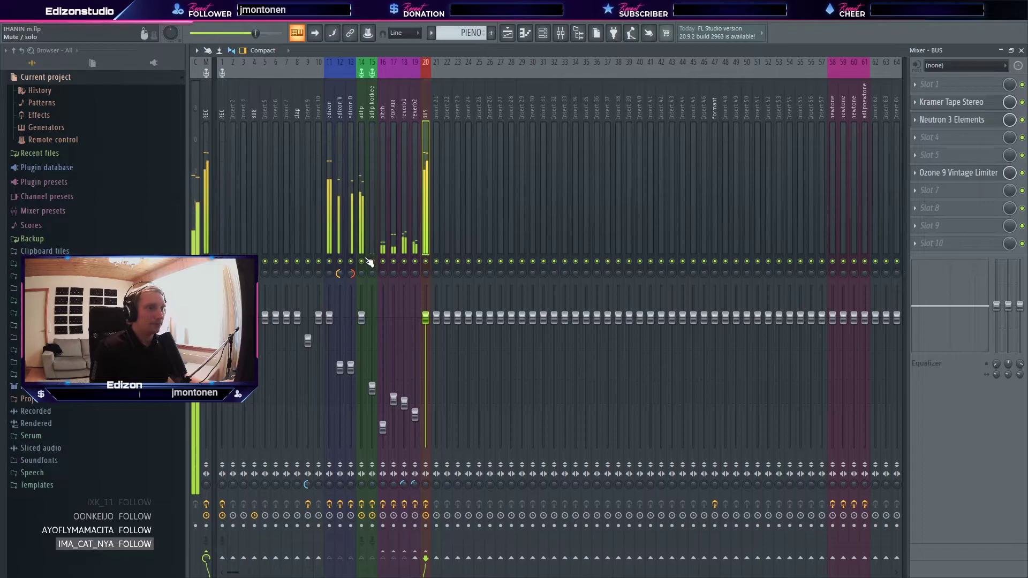
Step: Audition the edizon and adlip mixer tracks without the panned edizon doubles, check adlip's effects and restore all tracks
key("space")
key("space")
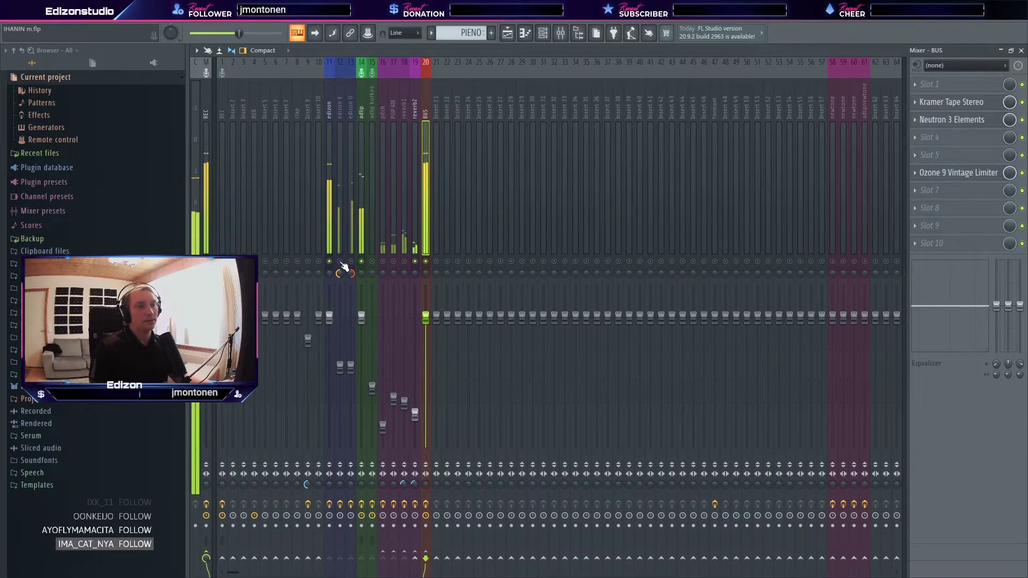
left_click(363, 247)
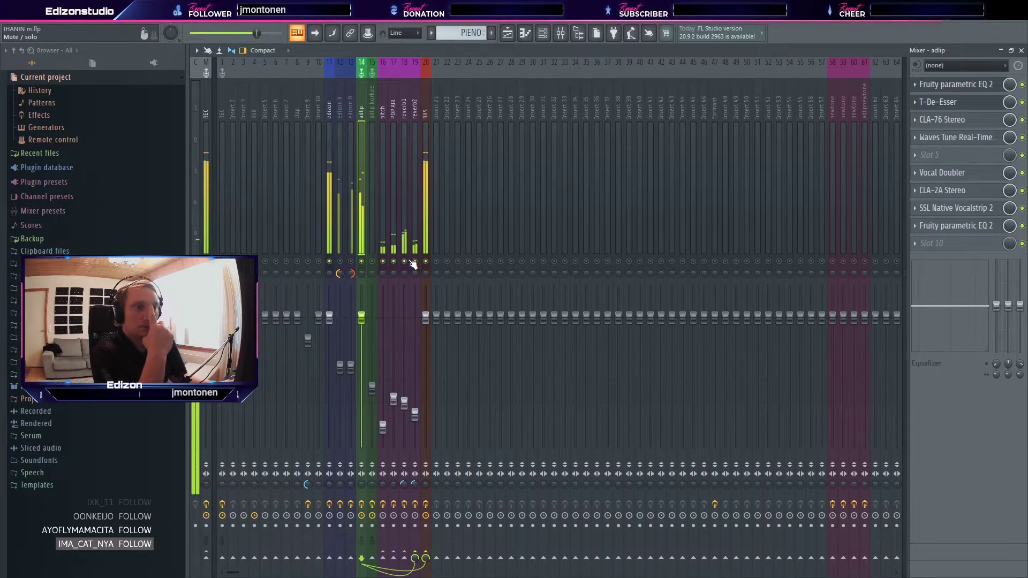
key("space")
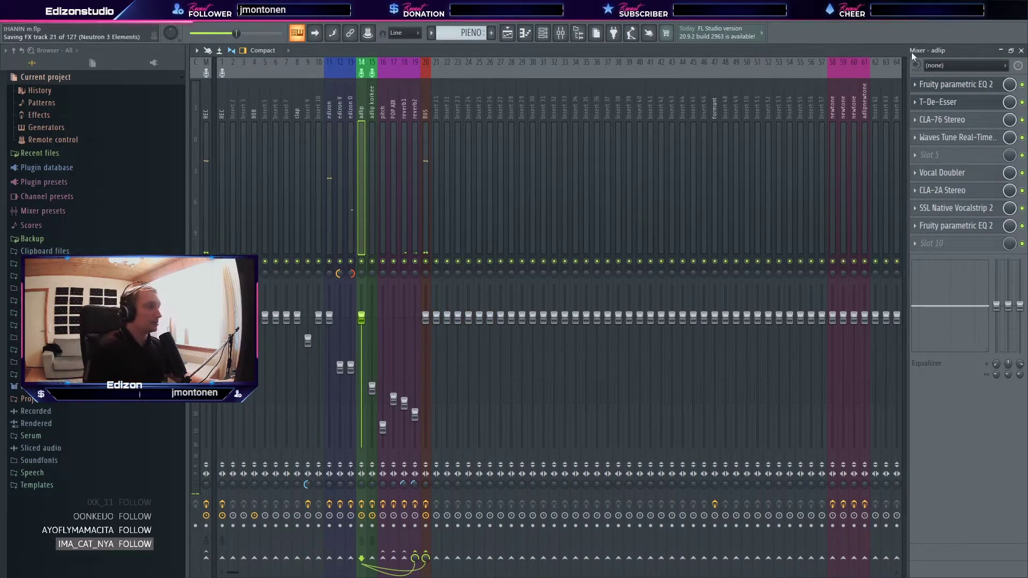
Step: Unmute the four instrumental tracks in the playlist and play the third section with the full beat and all vocal layers
left_click(1002, 51)
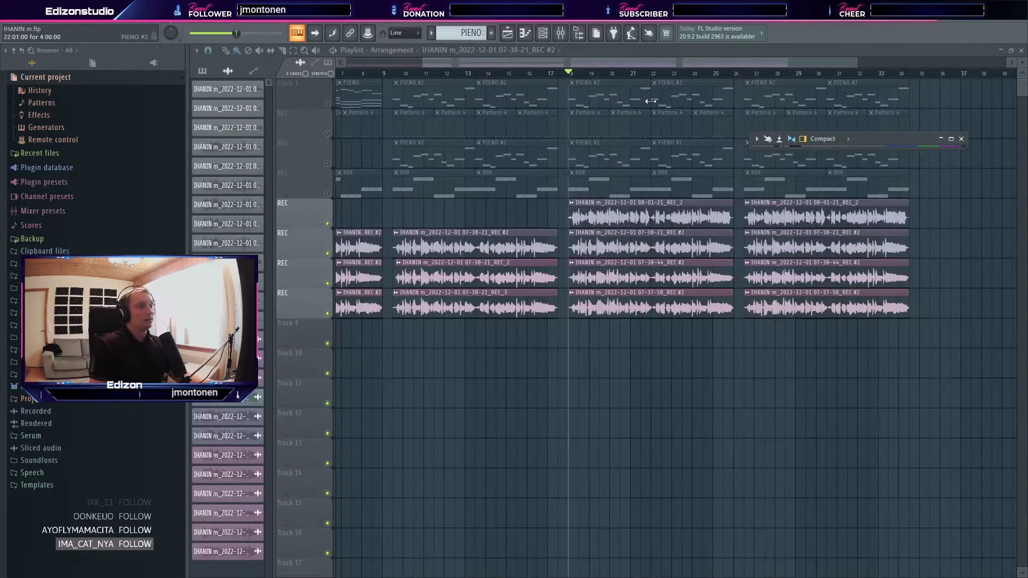
left_click(328, 164)
key("space")
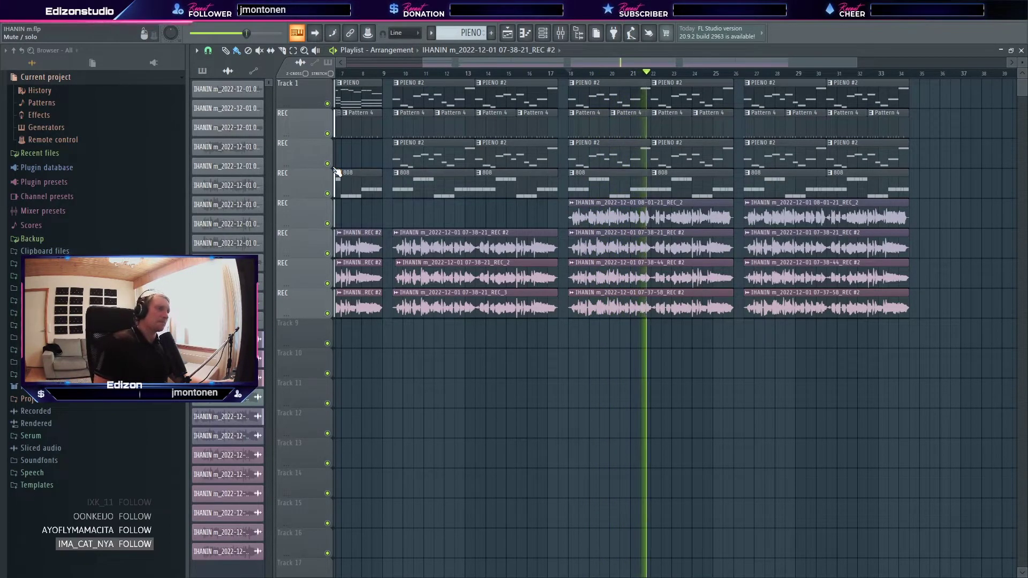
left_click_drag(638, 60, 683, 62)
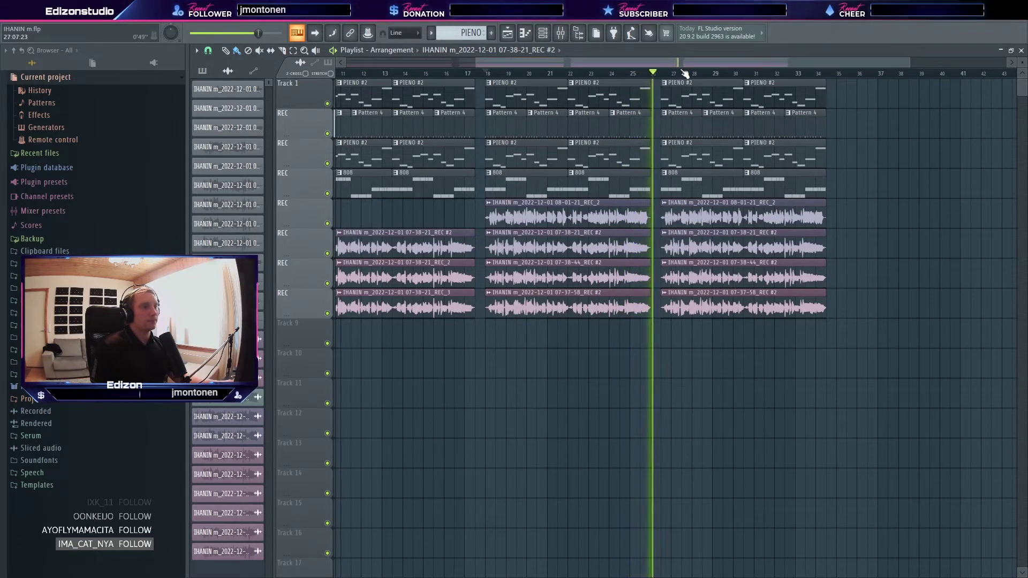
key("space")
Step: Return to the beginning of the arrangement and place the playhead at the start of the second section
left_click_drag(657, 63, 332, 76)
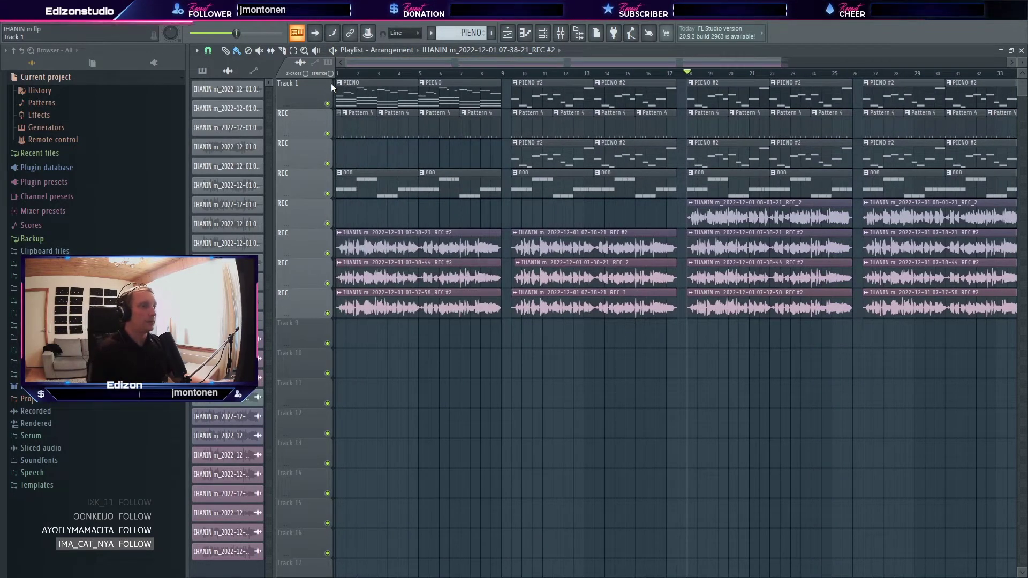
left_click(520, 73)
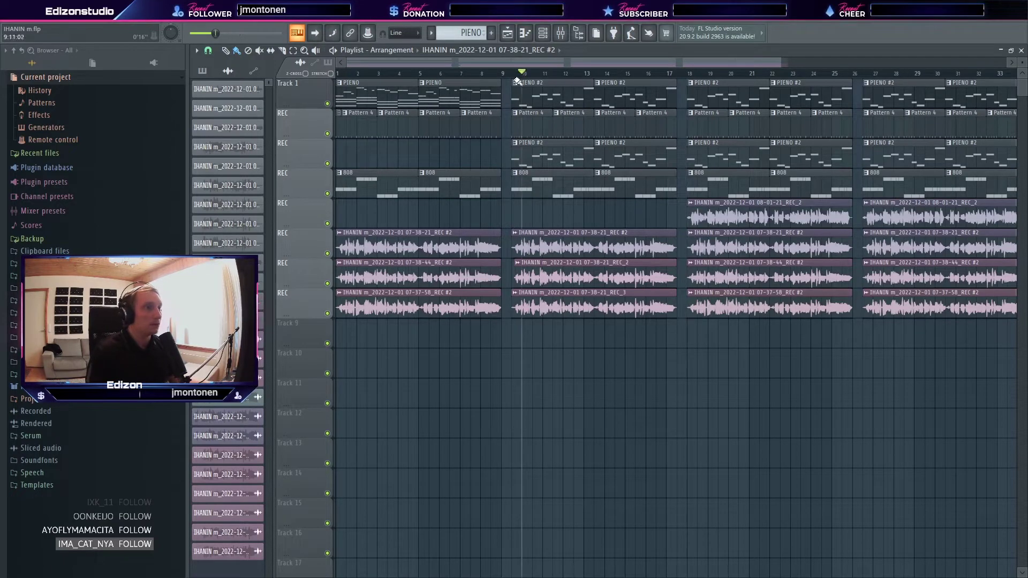
left_click(518, 73)
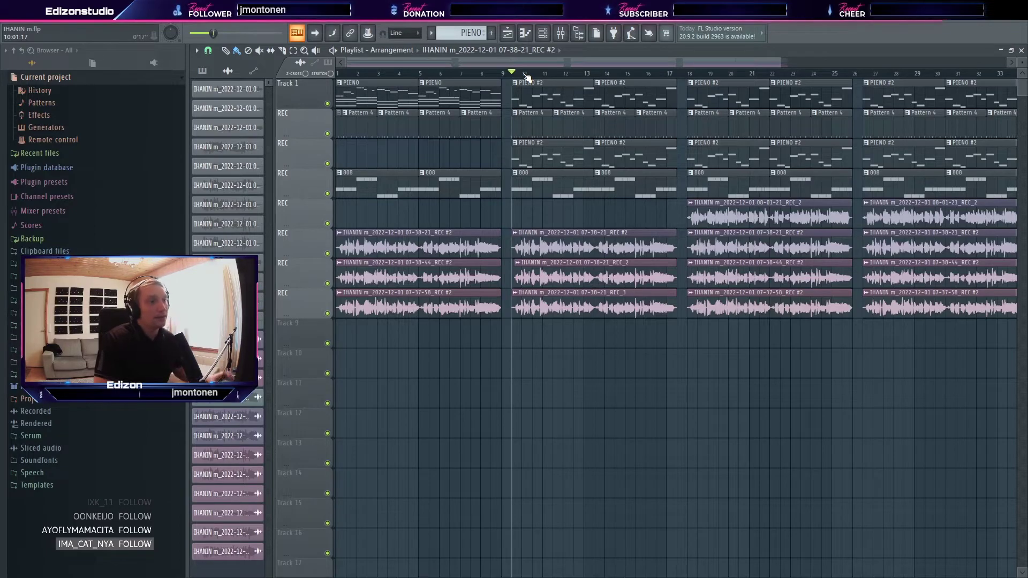
Step: Load MAutoPitch into effect slot 8 of mixer track Insert 36, view its controls and close the plugin window
left_click(561, 34)
double_click(872, 137)
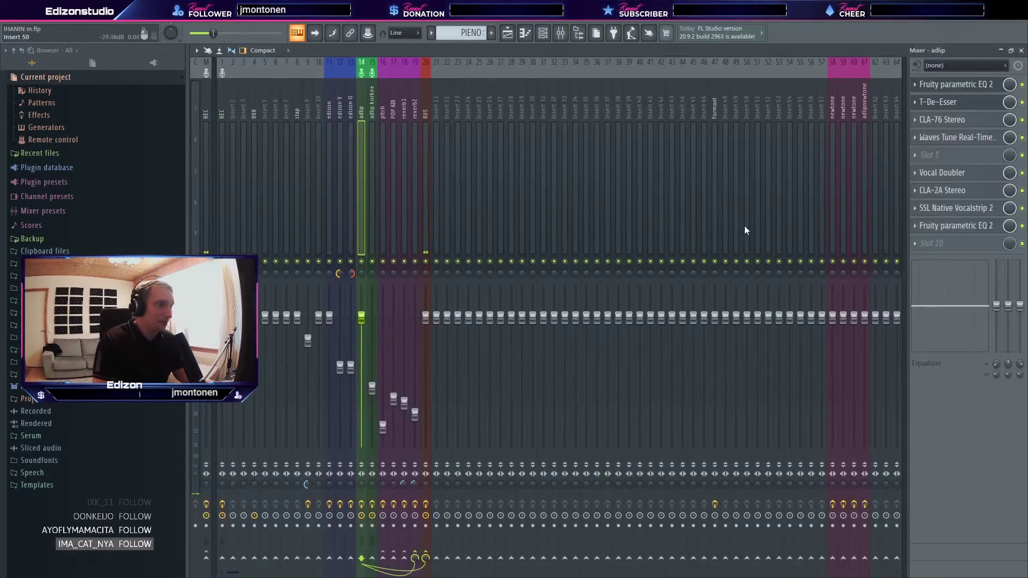
left_click(597, 205)
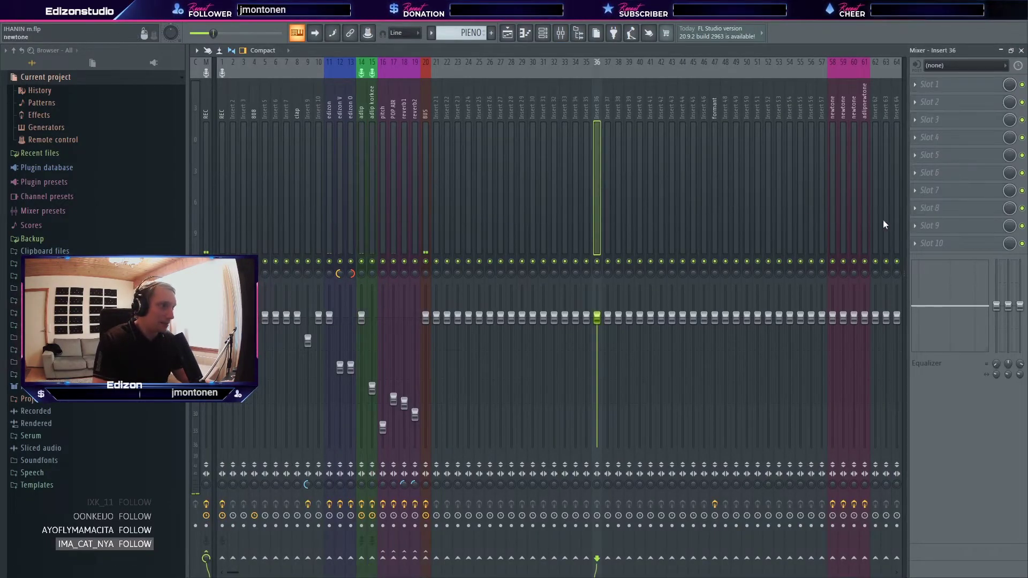
left_click(946, 218)
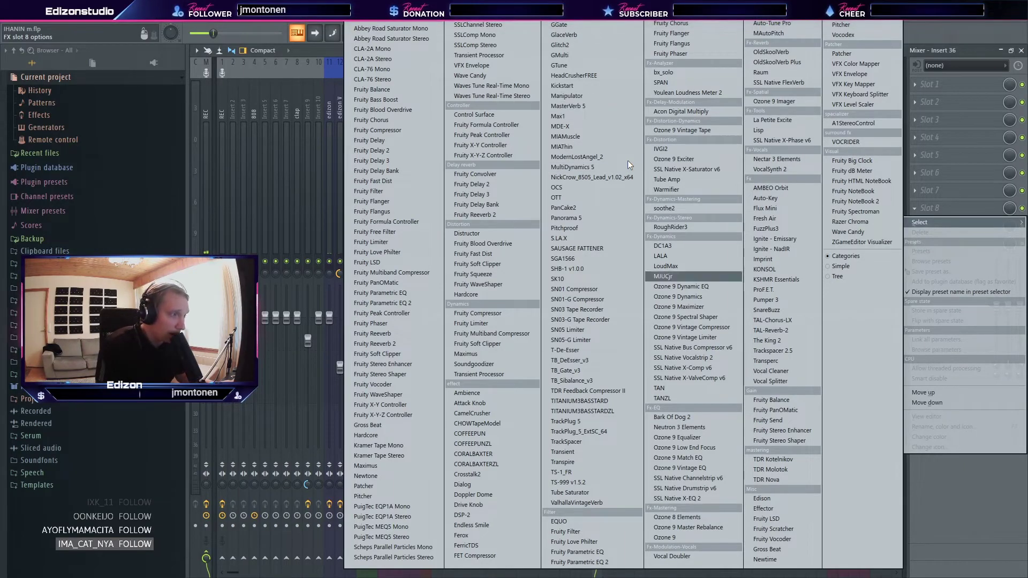
left_click(776, 35)
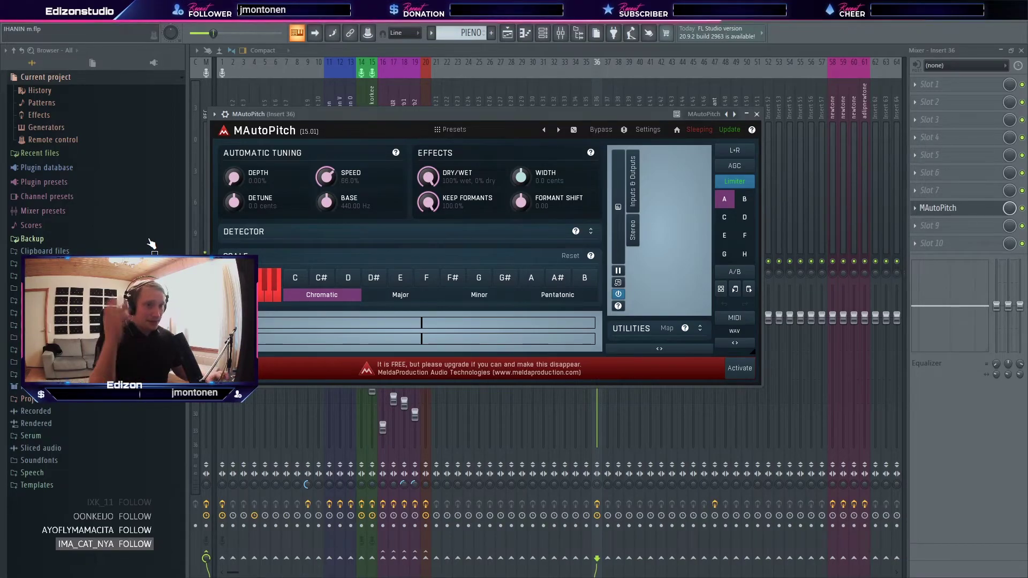
left_click(757, 114)
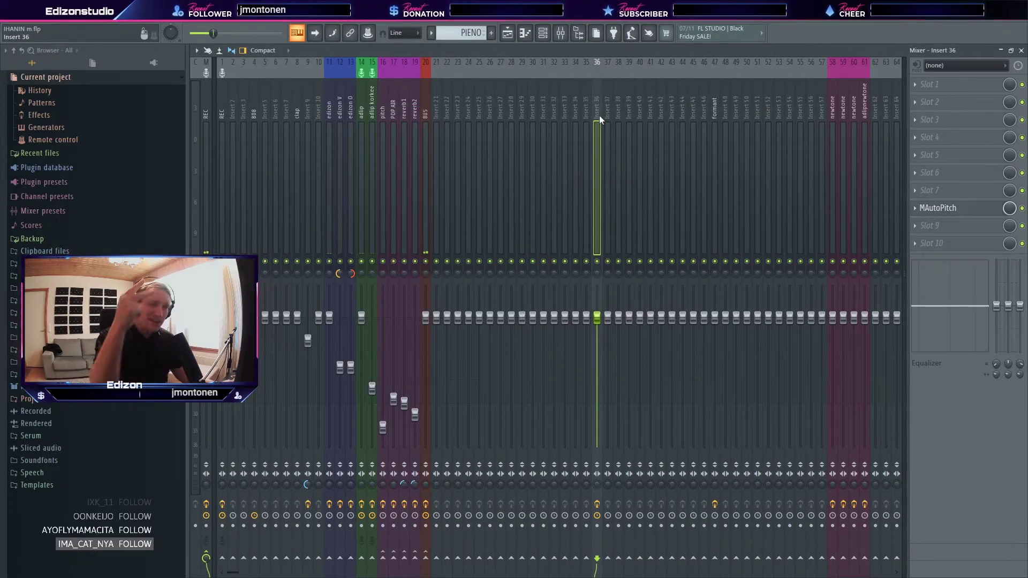